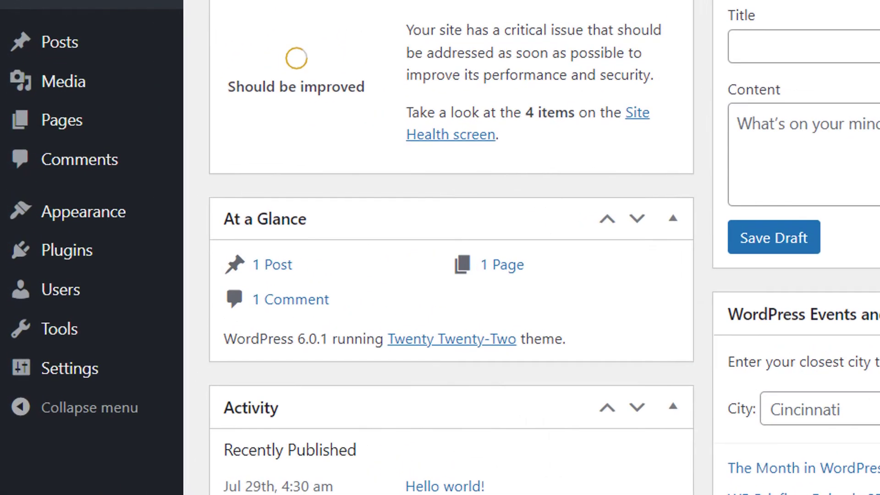
# - Search the plugin directory for 'ldap cloud', then install and activate the miniOrange Active Directory/LDAP plugin
pyautogui.click(44, 264)
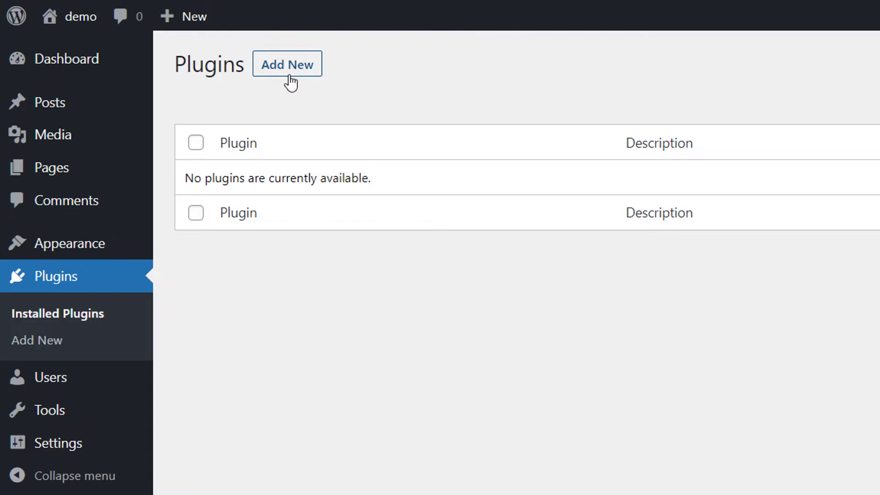
pyautogui.click(290, 77)
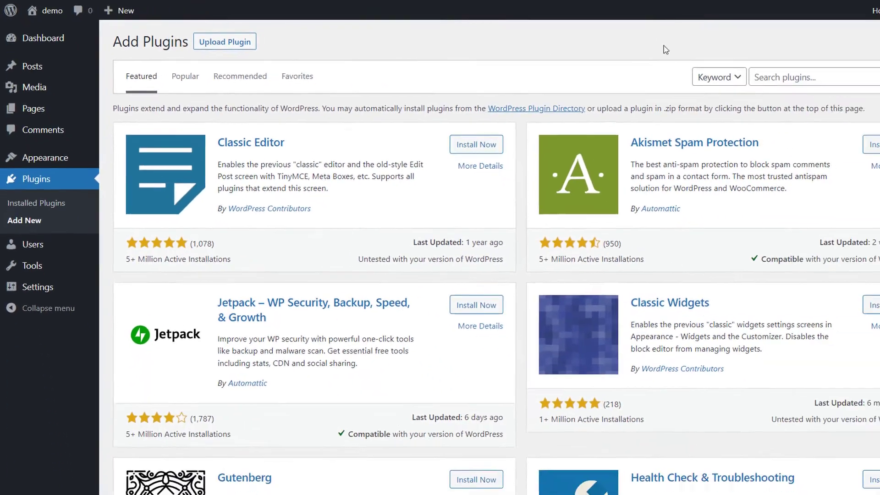
pyautogui.click(728, 72)
pyautogui.write('ldap cloud')
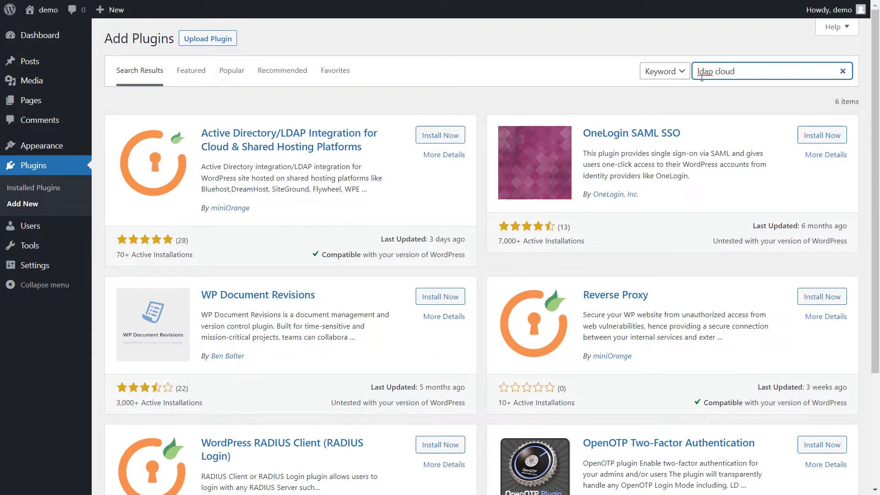
pyautogui.click(437, 138)
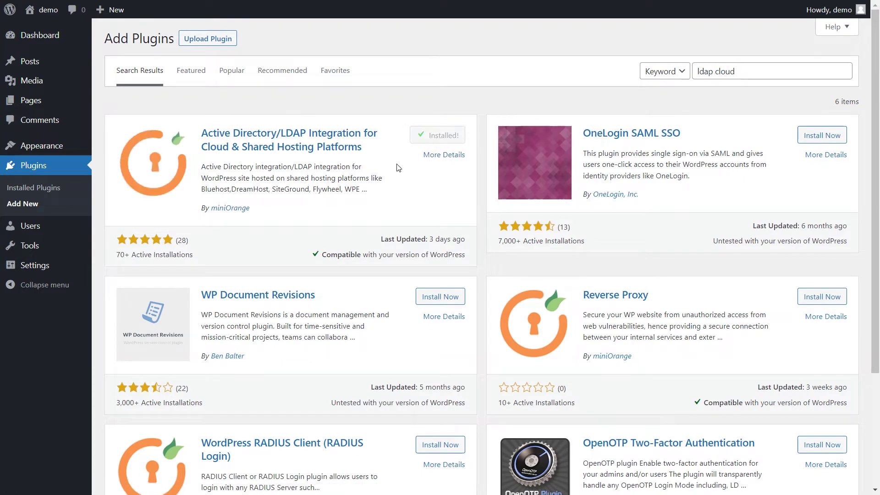
pyautogui.click(443, 134)
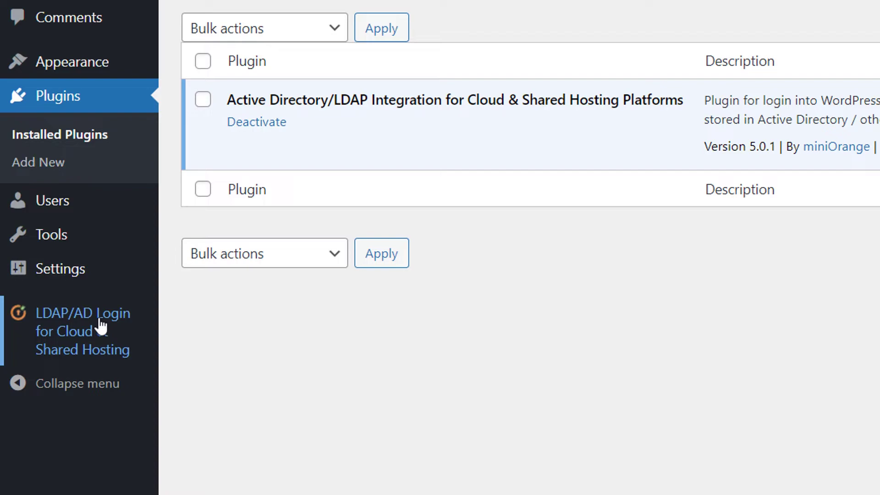
# - From the LDAP plugin's Register or Login page, log in with the existing miniOrange account's e-mail and password
pyautogui.click(101, 327)
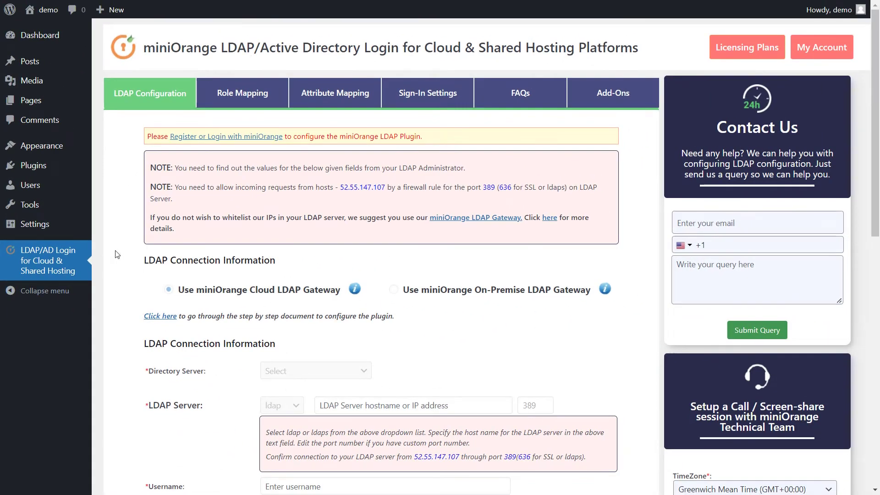
pyautogui.click(226, 143)
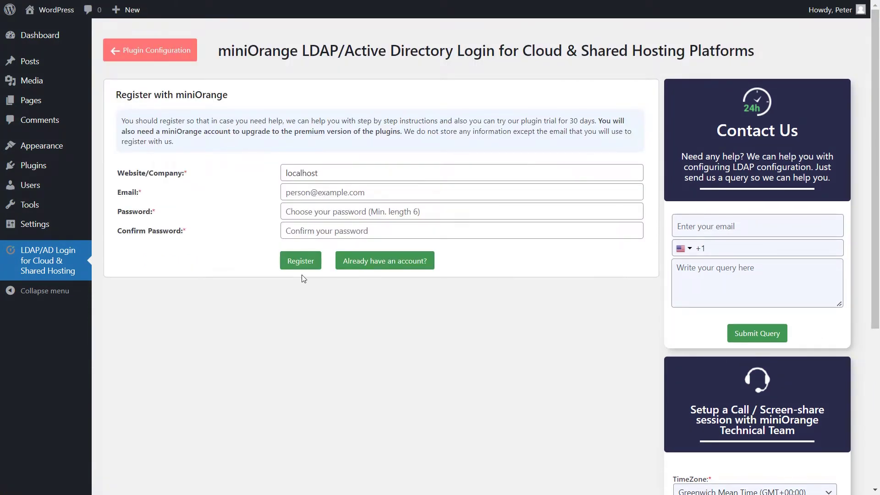
pyautogui.click(379, 265)
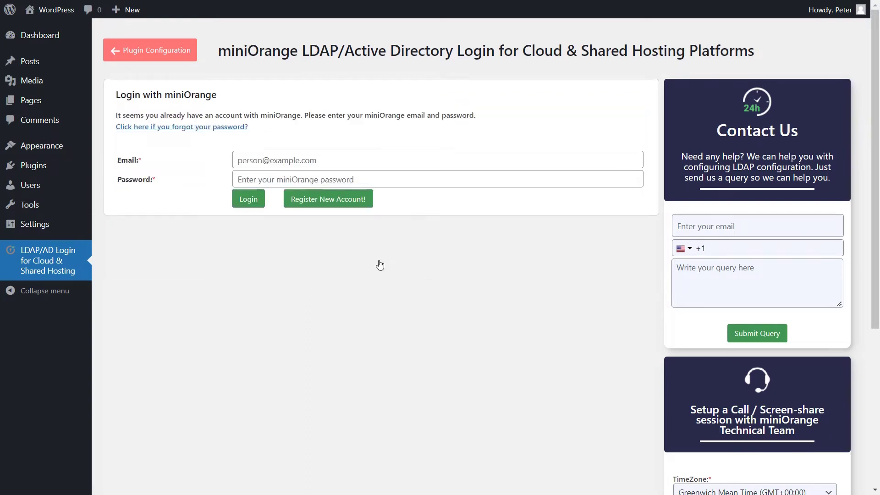
pyautogui.click(262, 160)
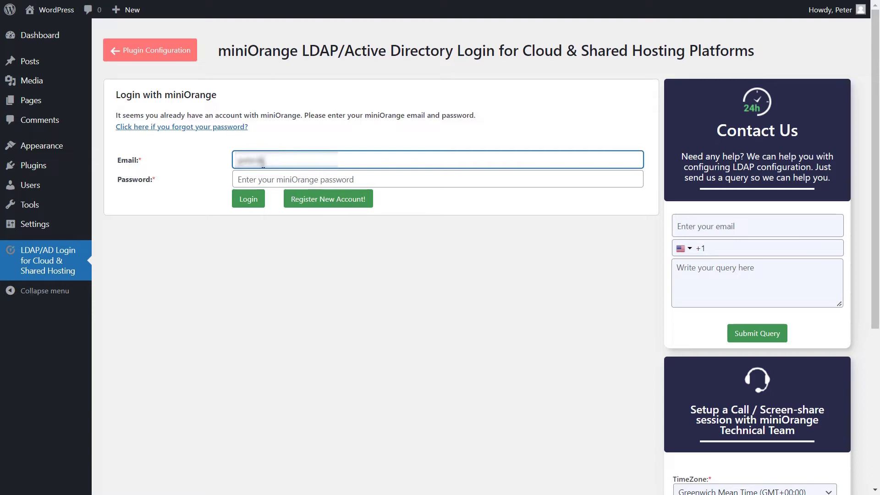
pyautogui.click(266, 179)
pyautogui.write('*********')
pyautogui.click(250, 200)
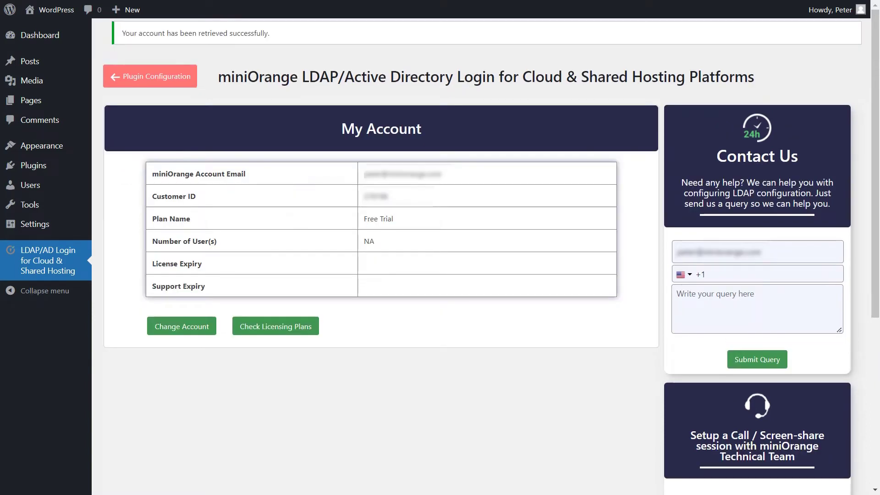
# - Choose the Cloud LDAP Gateway with Microsoft Active Directory as the server type and ldap protocol
pyautogui.click(133, 78)
pyautogui.scroll(-4, 878, 195)
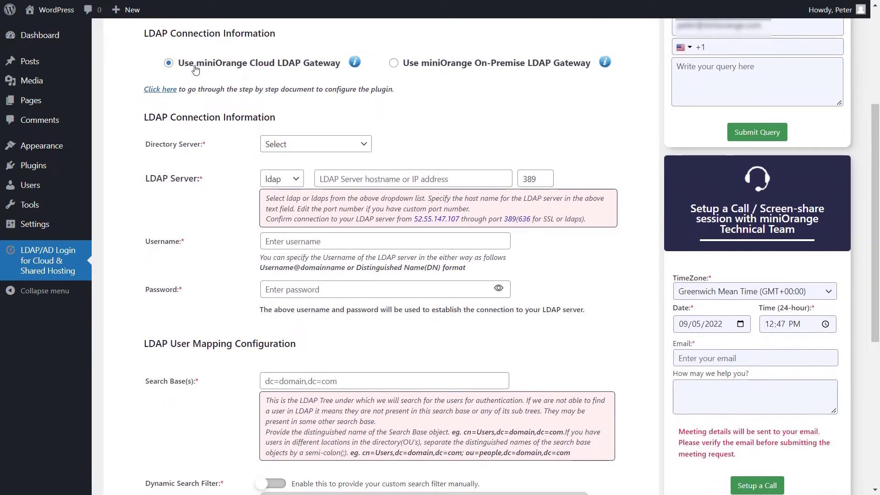
pyautogui.click(196, 69)
pyautogui.click(307, 145)
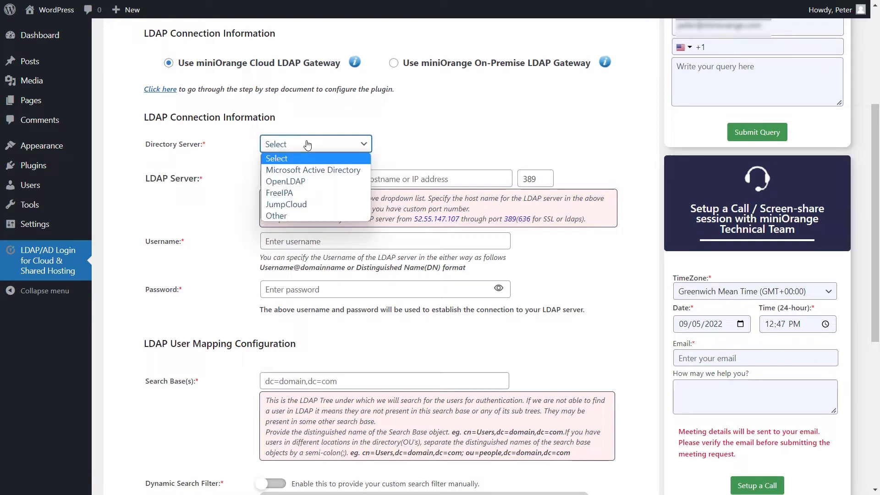
pyautogui.click(288, 173)
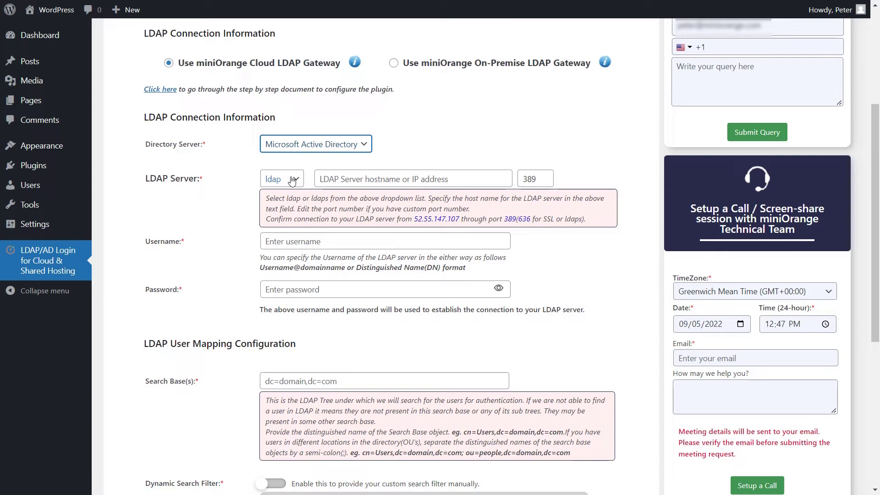
pyautogui.click(292, 181)
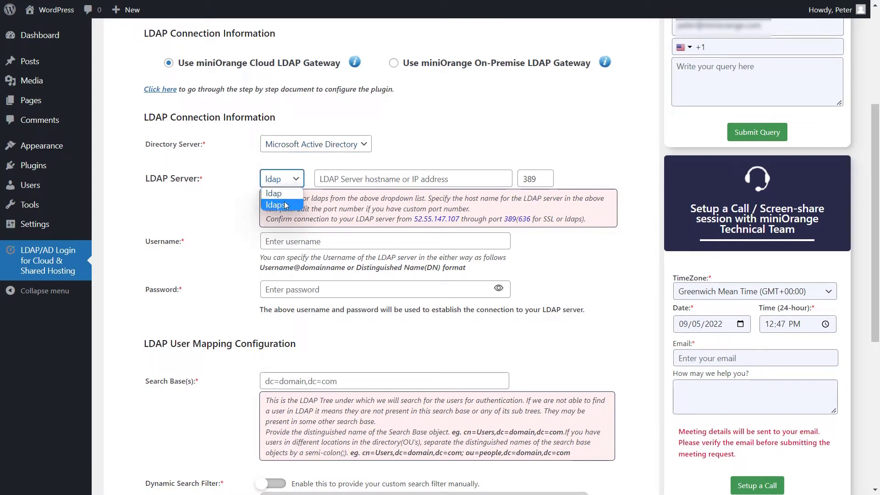
pyautogui.click(279, 194)
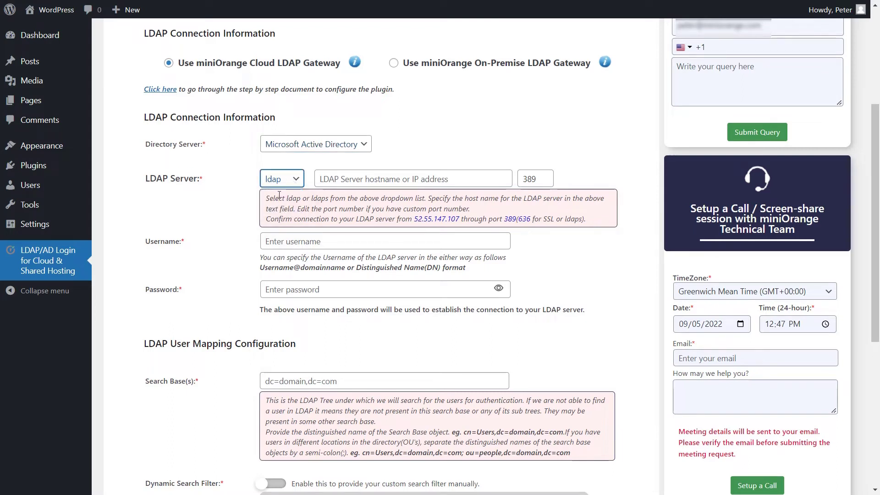
# - Fill in the LDAP server hostname, the bind account username and its password
pyautogui.click(348, 178)
pyautogui.hotkey('ctrl', 'v')
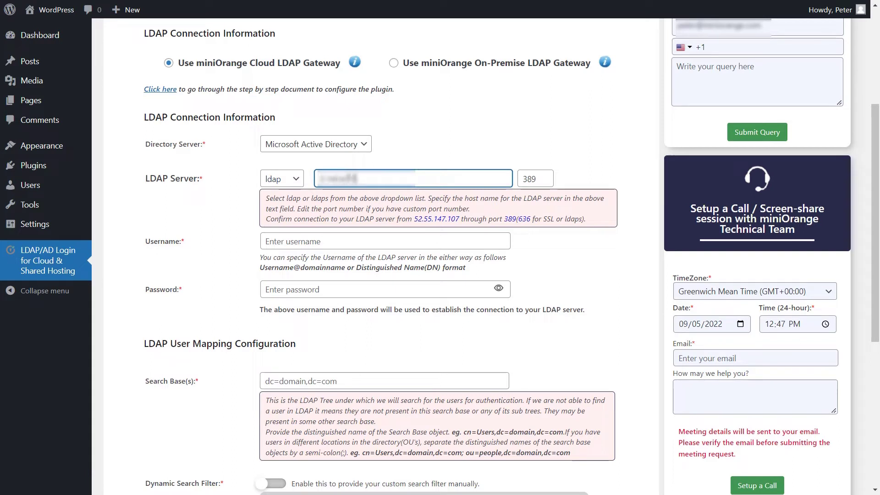
pyautogui.write('s')
pyautogui.click(321, 241)
pyautogui.hotkey('ctrl', 'v')
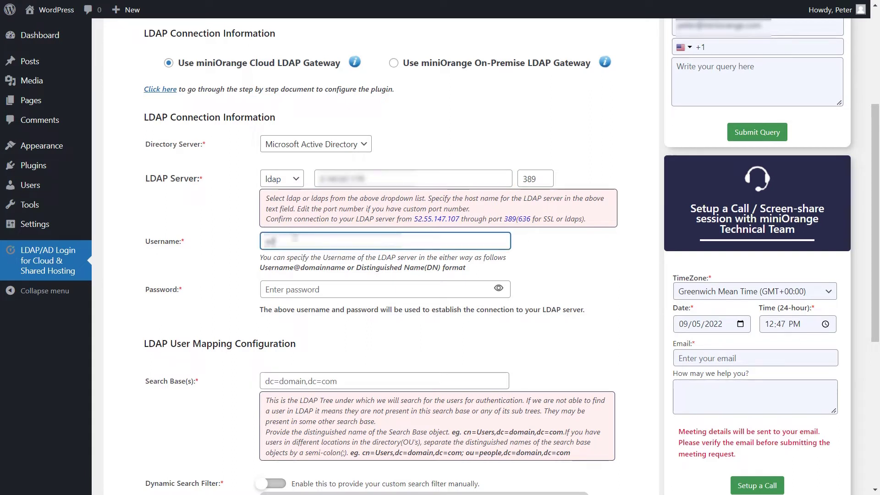
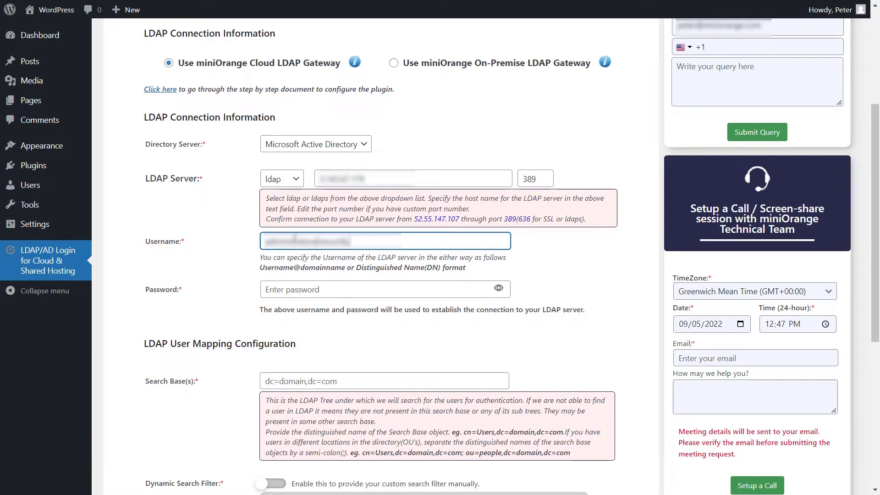
pyautogui.click(288, 288)
pyautogui.write('****')
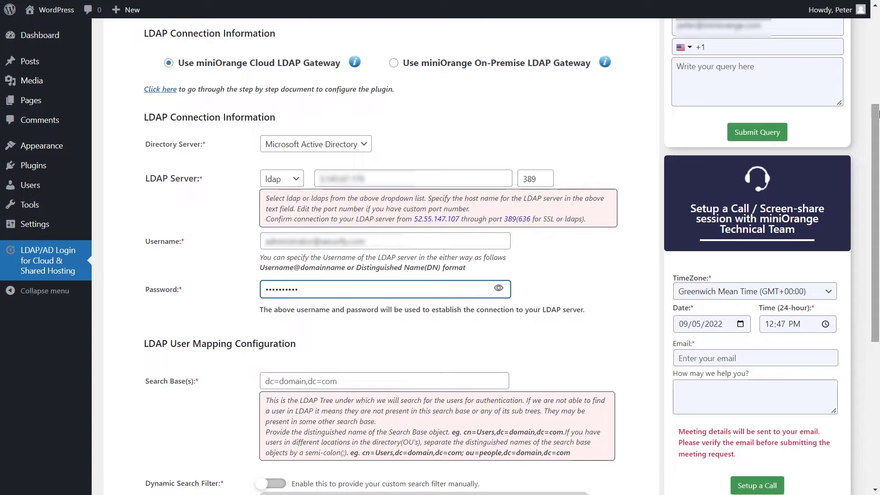
# - Enter the user search base distinguished name
pyautogui.moveTo(879, 101); pyautogui.dragTo(878, 262)
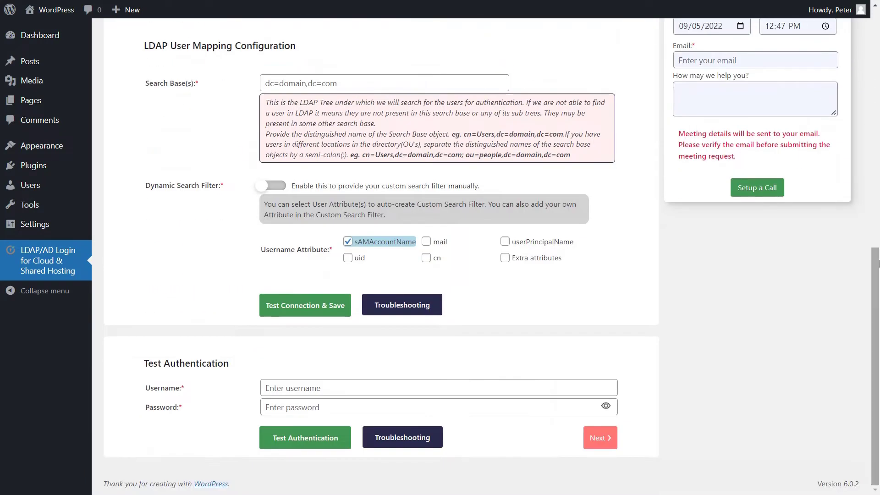
pyautogui.click(316, 87)
pyautogui.hotkey('ctrl', 'v')
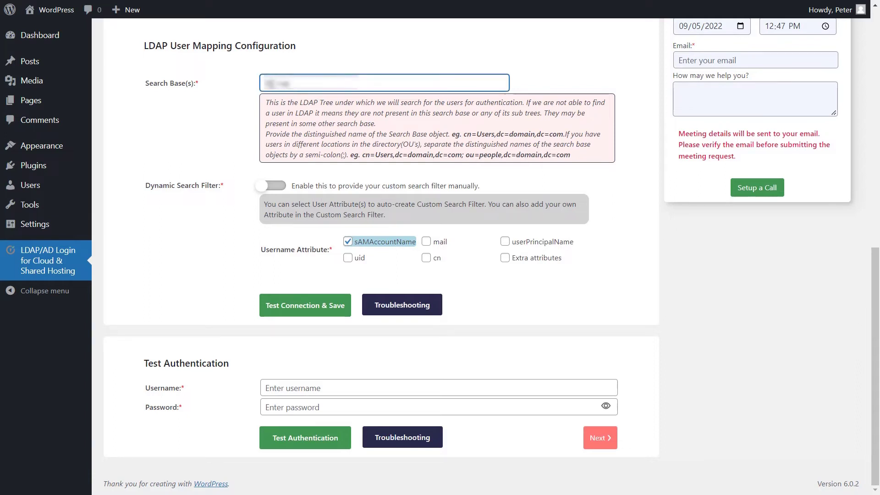
pyautogui.write('ample,DC=com')
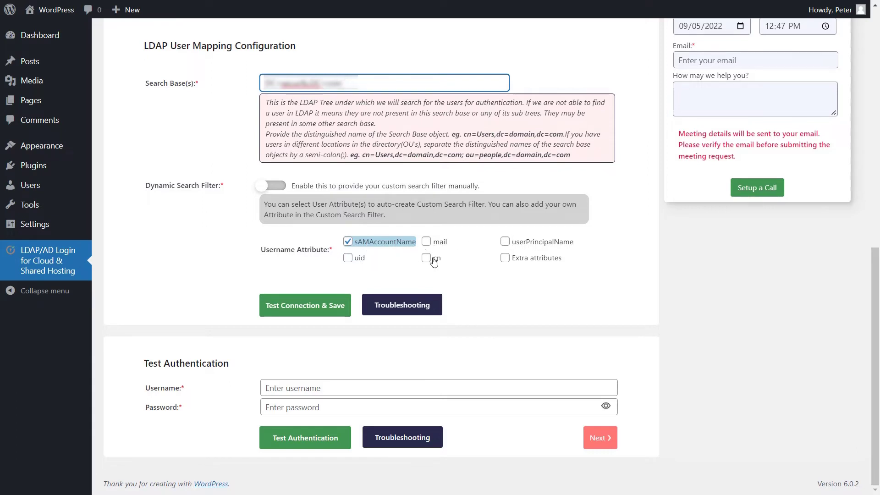
# - Allow extra attributes for login with telephonenumber, and leave the custom search filter turned off
pyautogui.click(505, 258)
pyautogui.click(373, 276)
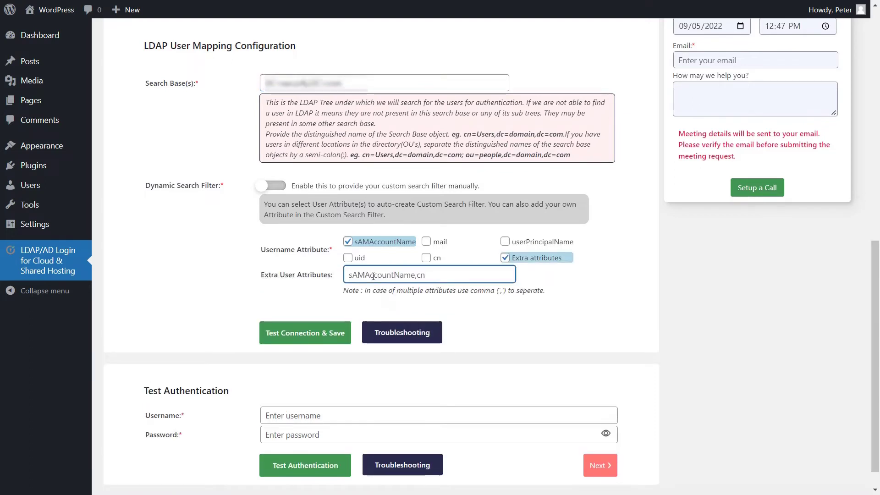
pyautogui.write('telephonenumb')
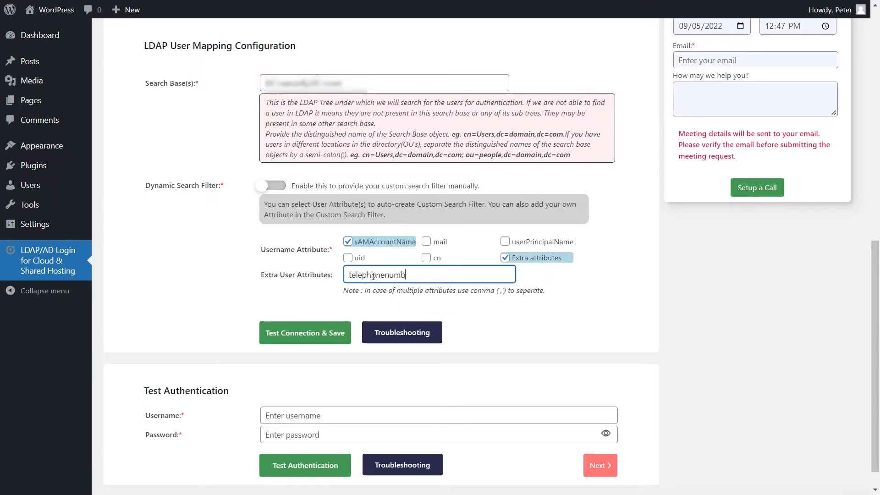
pyautogui.write('er')
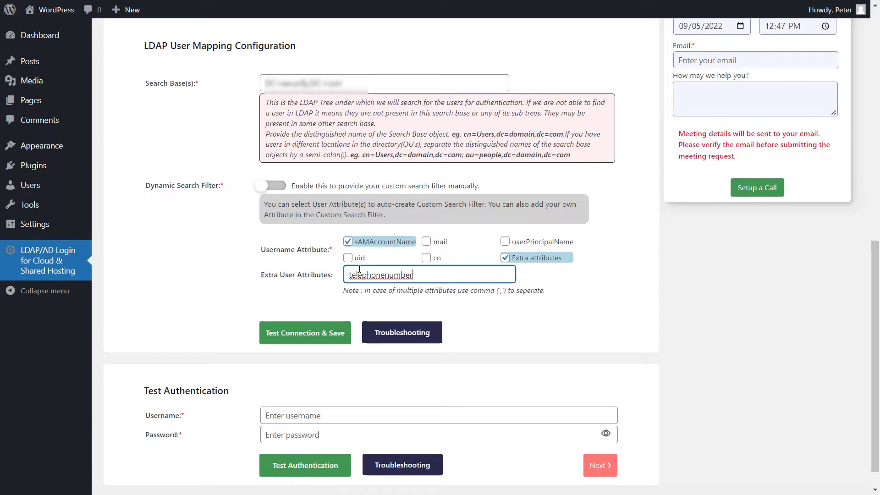
pyautogui.click(271, 187)
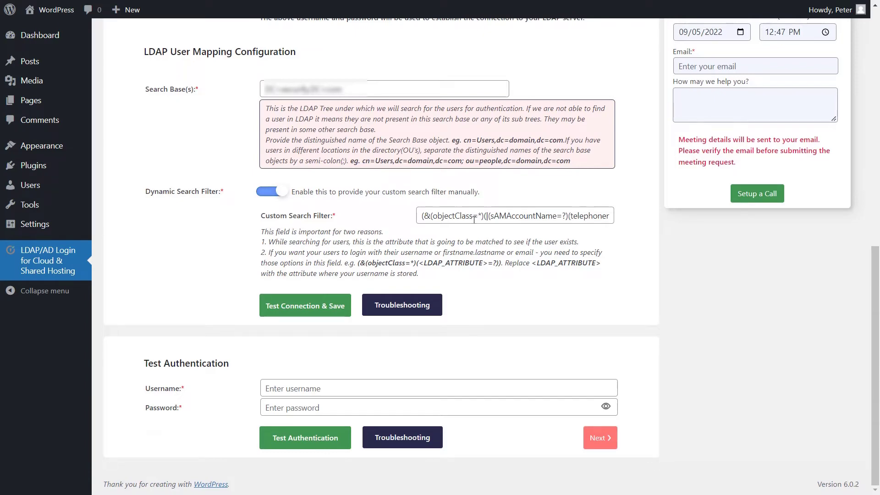
pyautogui.click(271, 194)
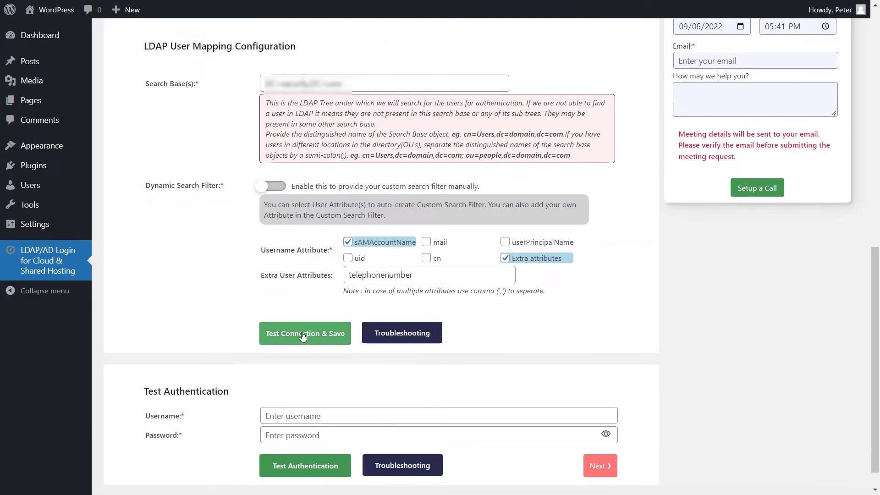
# - Save the LDAP settings with Test Connection & Save, retrying until the connection succeeds
pyautogui.click(303, 334)
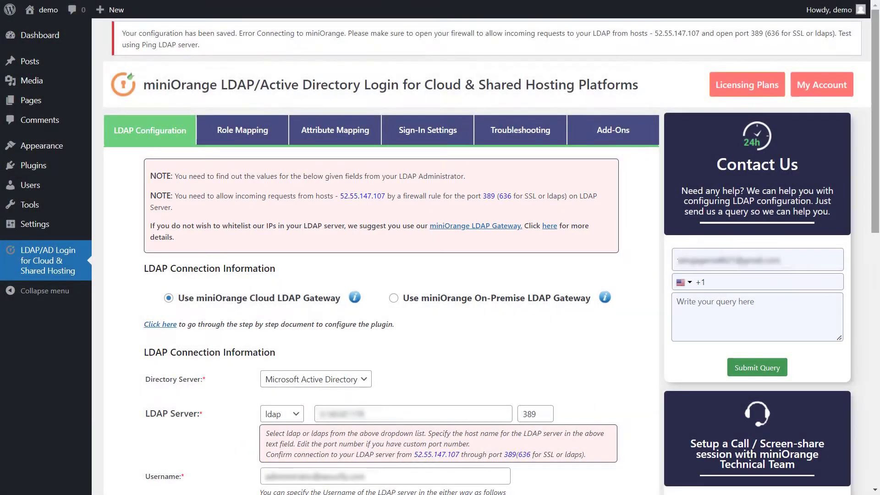
pyautogui.scroll(-15, 514, 238)
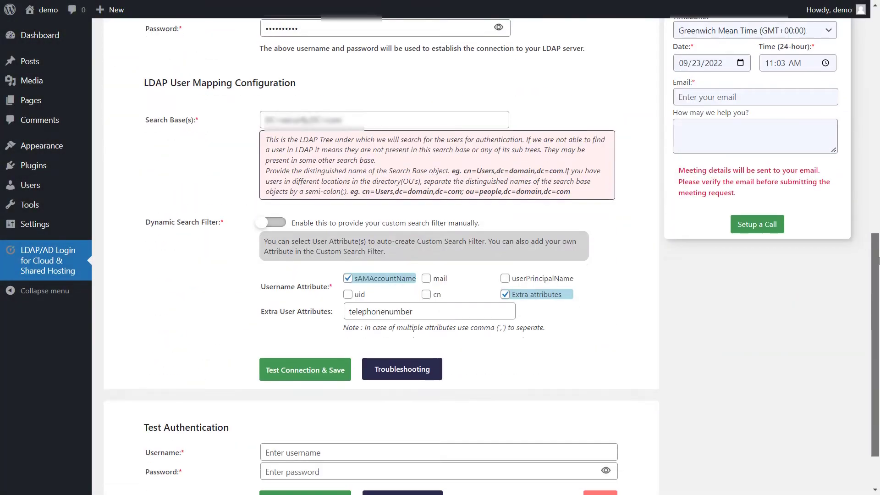
pyautogui.click(295, 381)
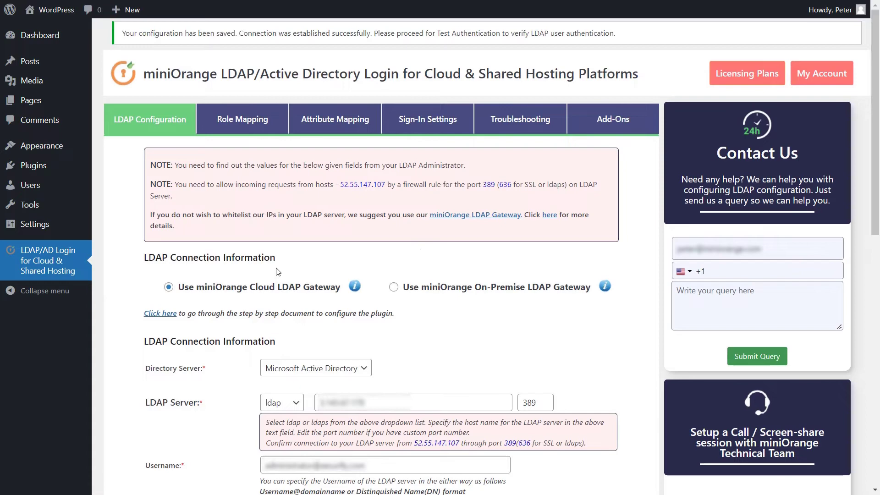
# - Run Test Authentication with a test user's username and password
pyautogui.scroll(-15, 277, 271)
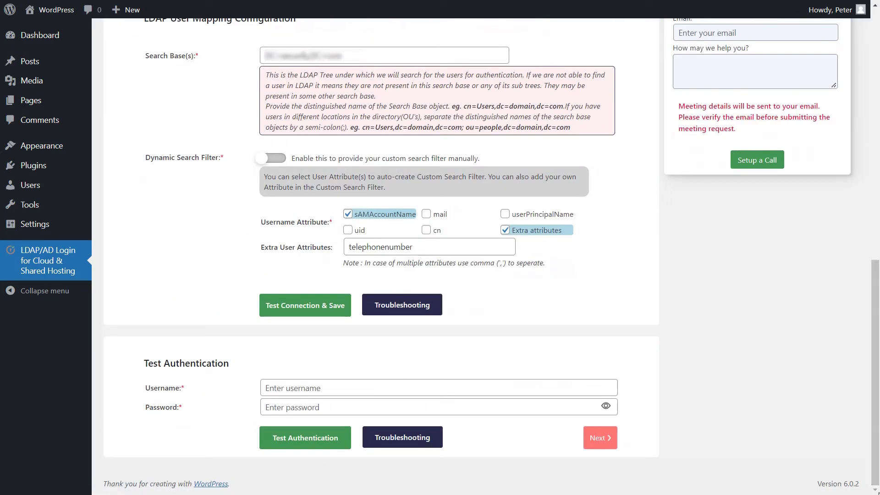
pyautogui.click(455, 392)
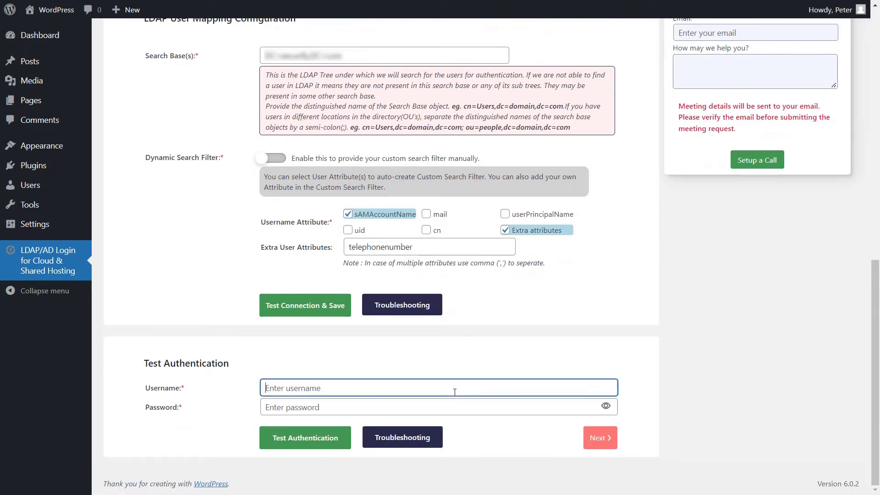
pyautogui.write('marcus')
pyautogui.press('Tab')
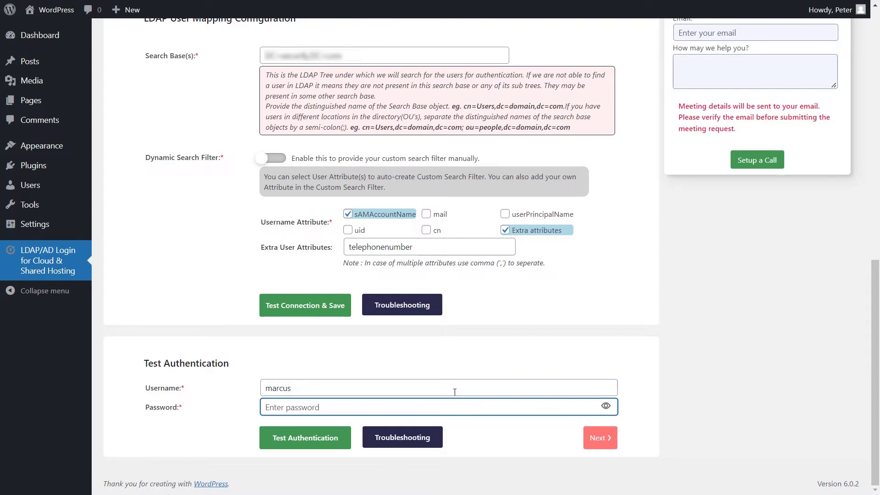
pyautogui.write('•••••••')
pyautogui.click(313, 439)
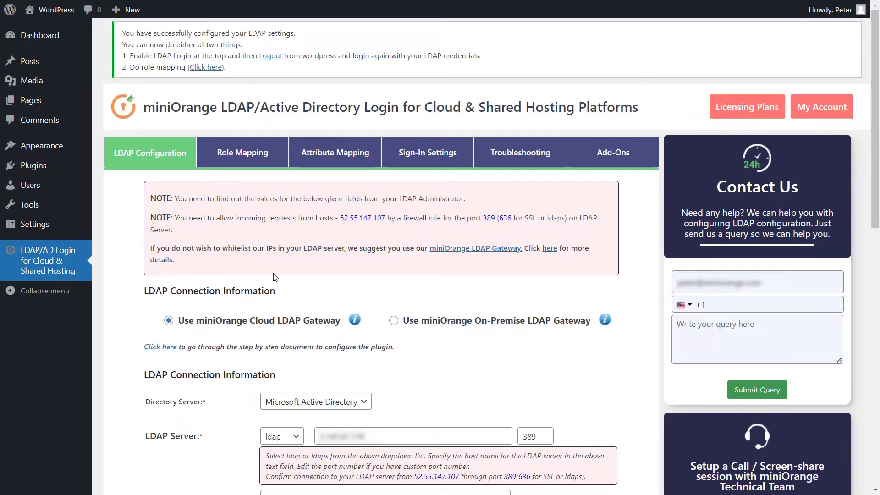
# - On the Role Mapping tab, set the default role to Author
pyautogui.click(261, 155)
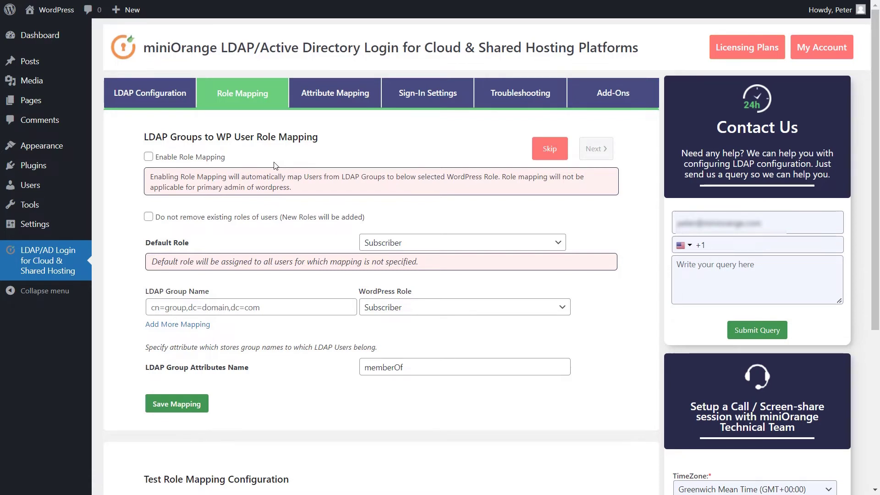
pyautogui.click(385, 244)
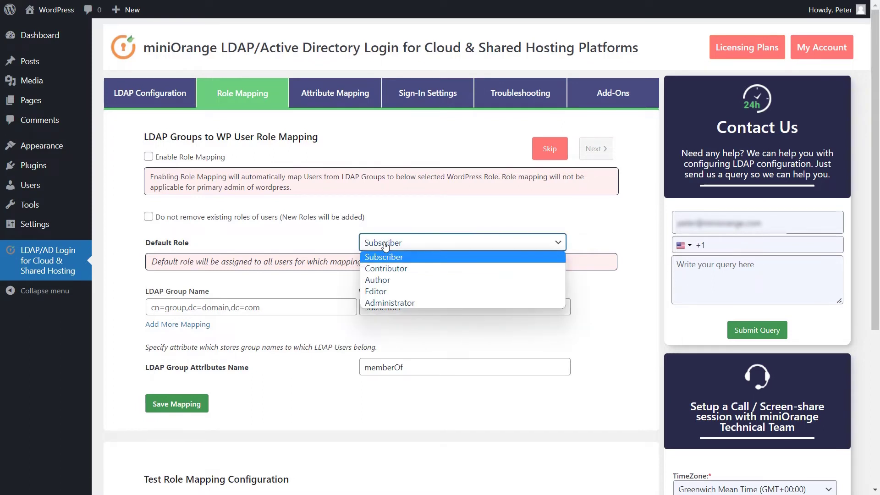
pyautogui.click(378, 281)
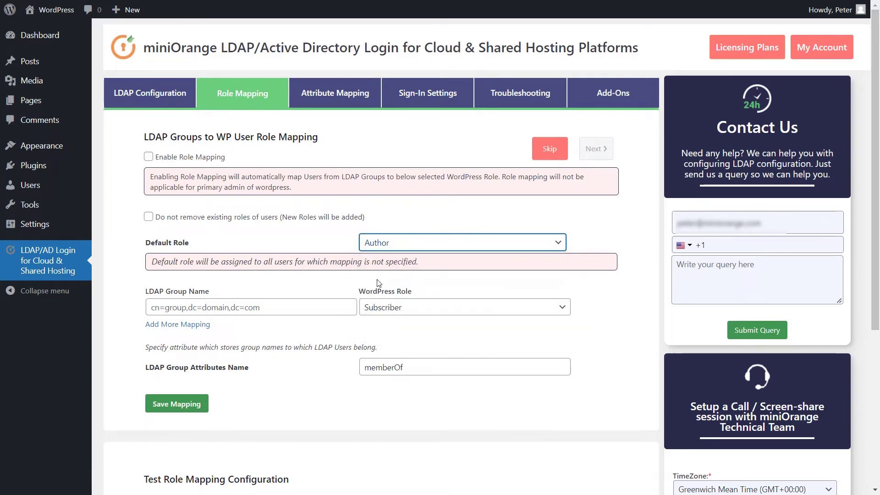
# - Map the first LDAP group to Editor and add a second group mapped to Contributor
pyautogui.click(194, 306)
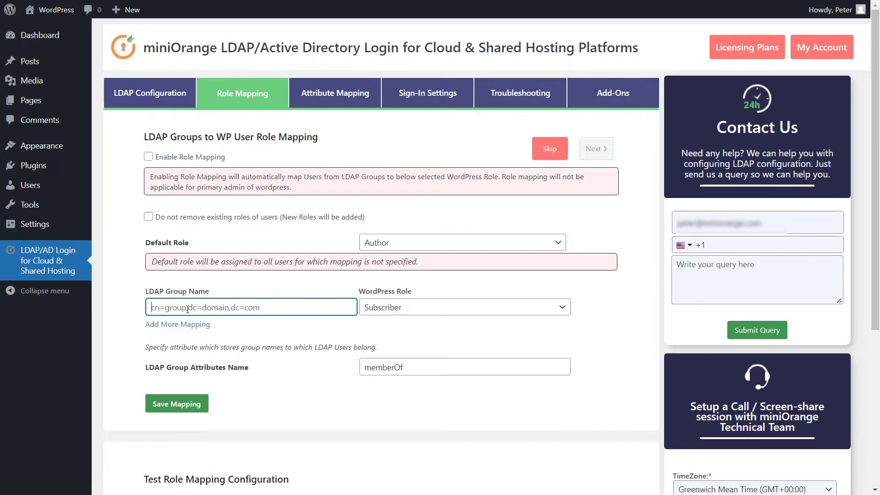
pyautogui.hotkey('ctrl', 'v')
pyautogui.write('CN=wp-users,DC=')
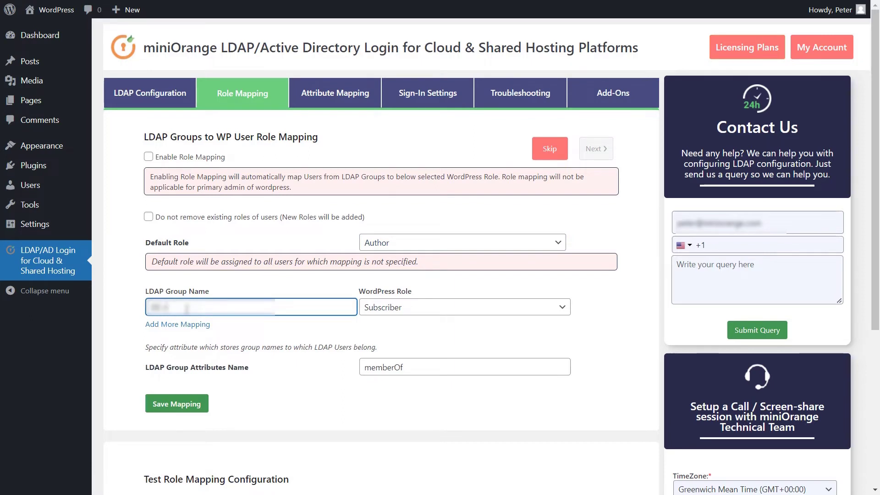
pyautogui.write('com')
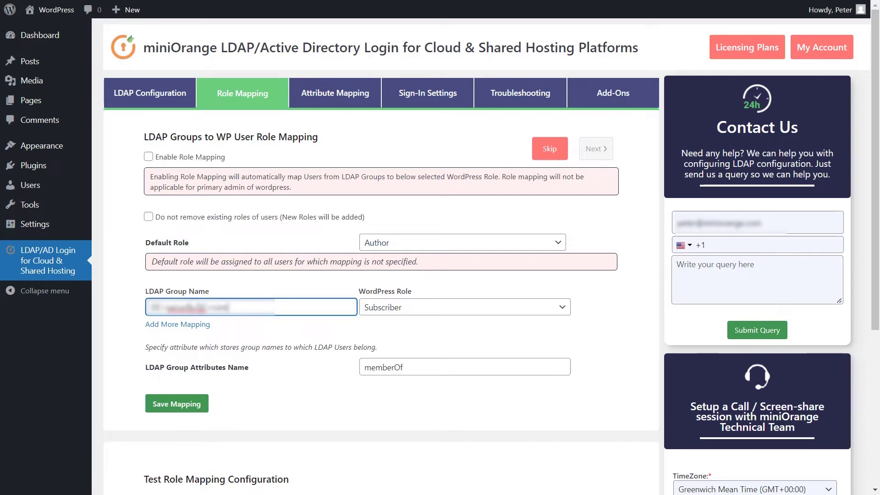
pyautogui.click(383, 307)
pyautogui.click(383, 358)
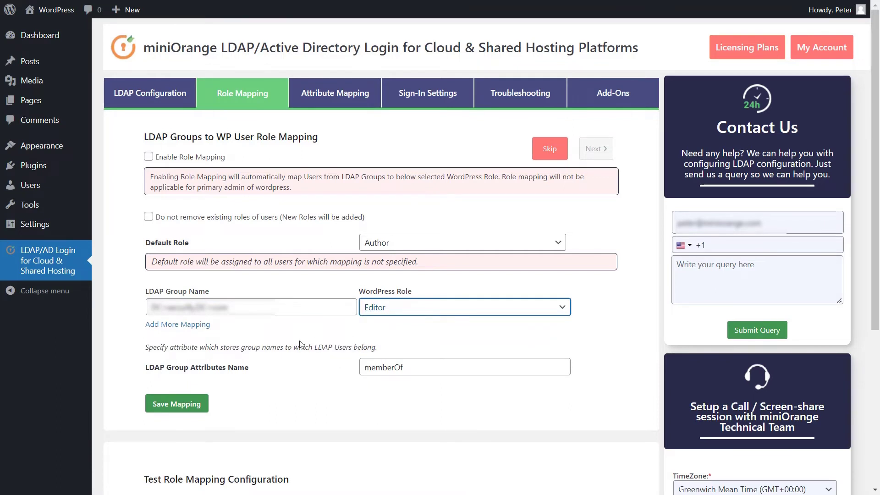
pyautogui.click(199, 326)
pyautogui.click(200, 327)
pyautogui.write('CN=group,DC=d')
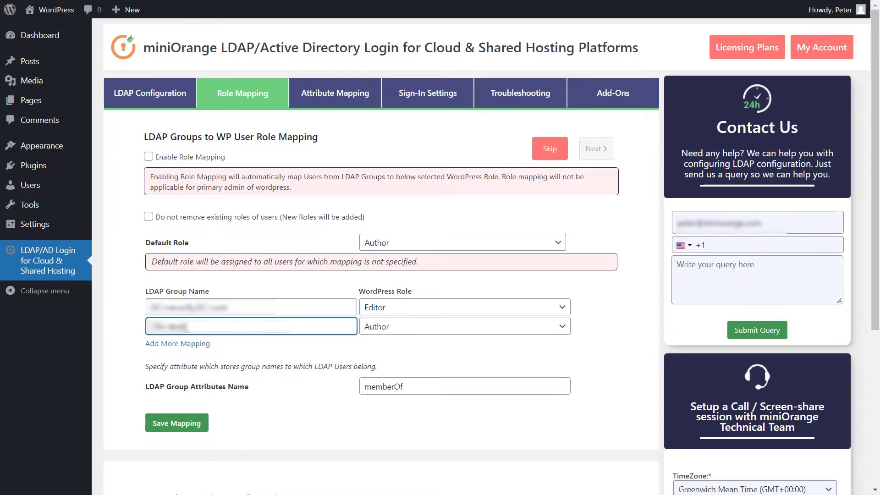
pyautogui.write('=security,DC=com')
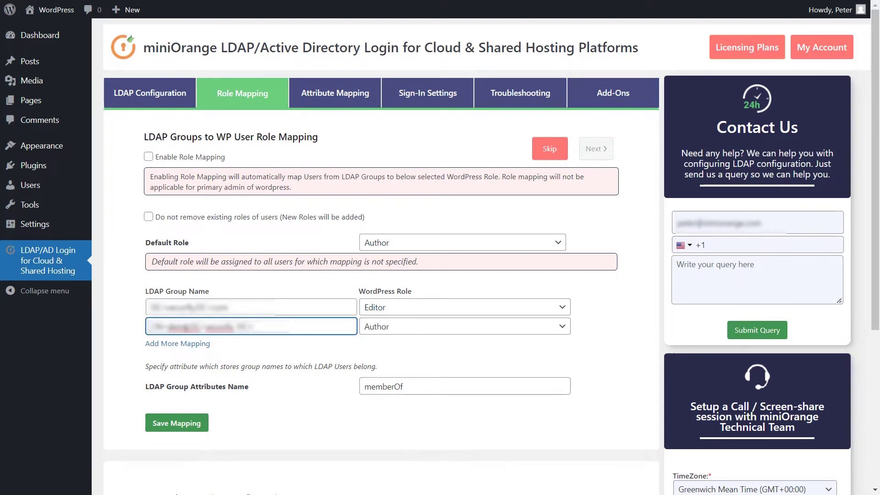
pyautogui.click(402, 326)
pyautogui.click(394, 352)
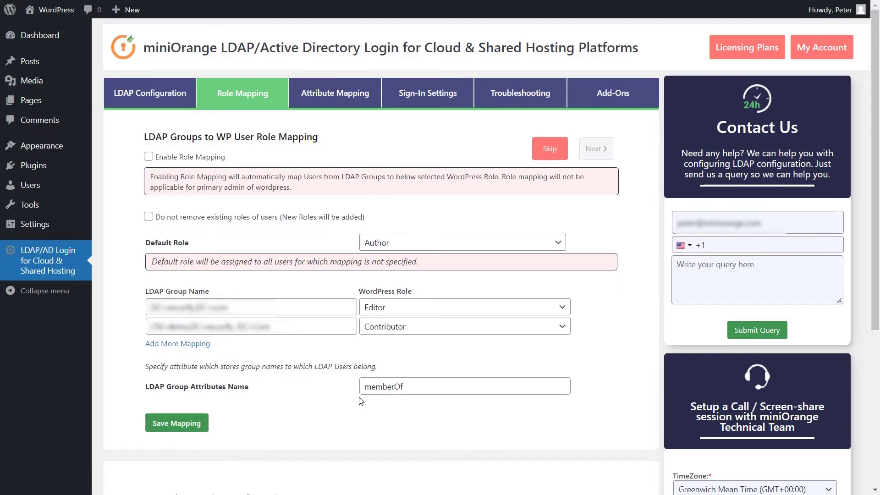
# - Save the mappings and run the role mapping test for a test user, confirming Contributor
pyautogui.click(184, 424)
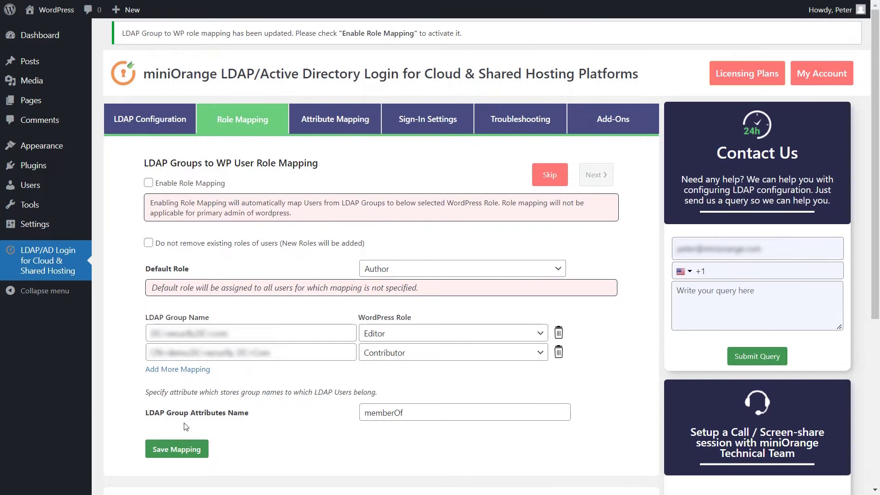
pyautogui.scroll(-5, 186, 426)
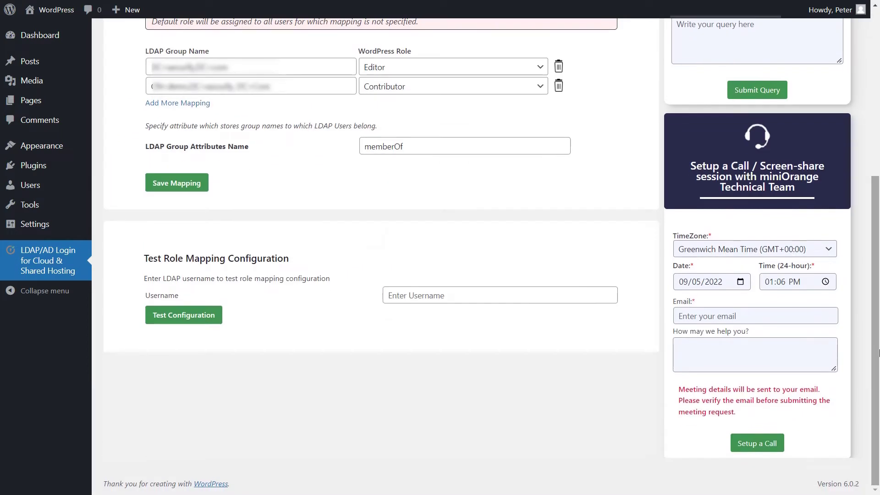
pyautogui.click(393, 291)
pyautogui.write('marc')
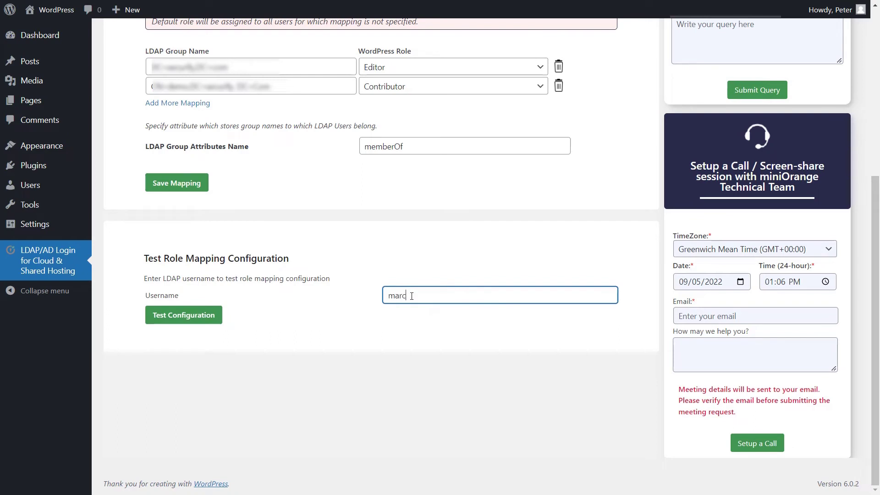
pyautogui.write('us')
pyautogui.click(195, 320)
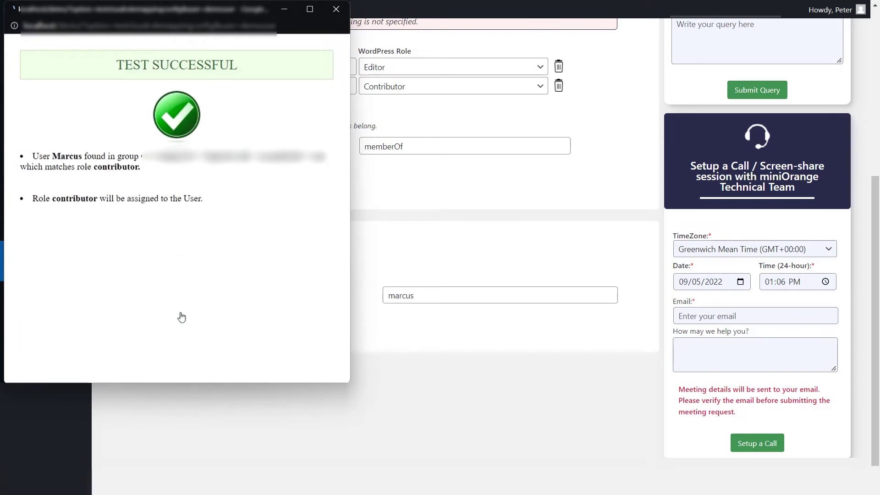
pyautogui.click(338, 9)
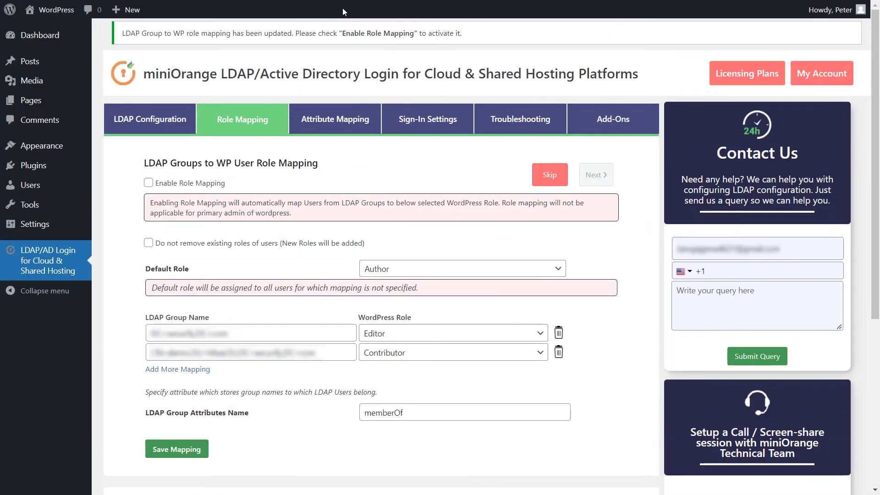
# - Tick Enable Role Mapping and 'Do not remove existing roles of users', then proceed
pyautogui.click(148, 183)
pyautogui.click(147, 245)
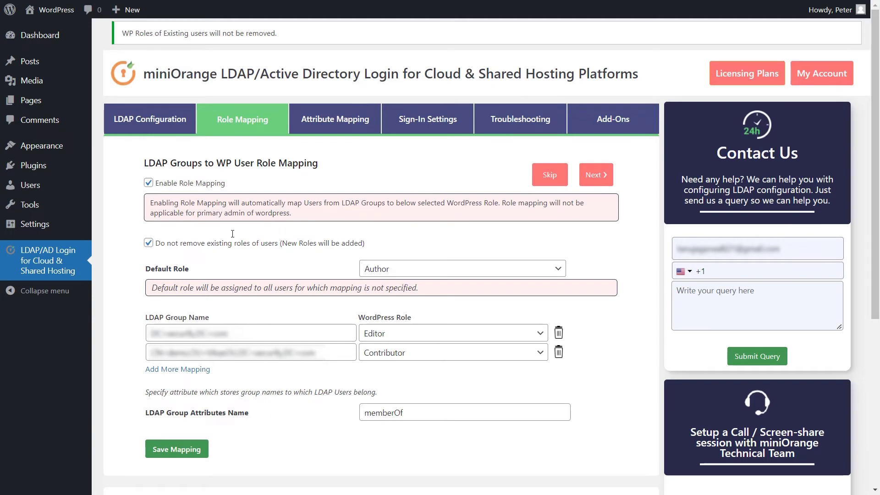
pyautogui.click(600, 174)
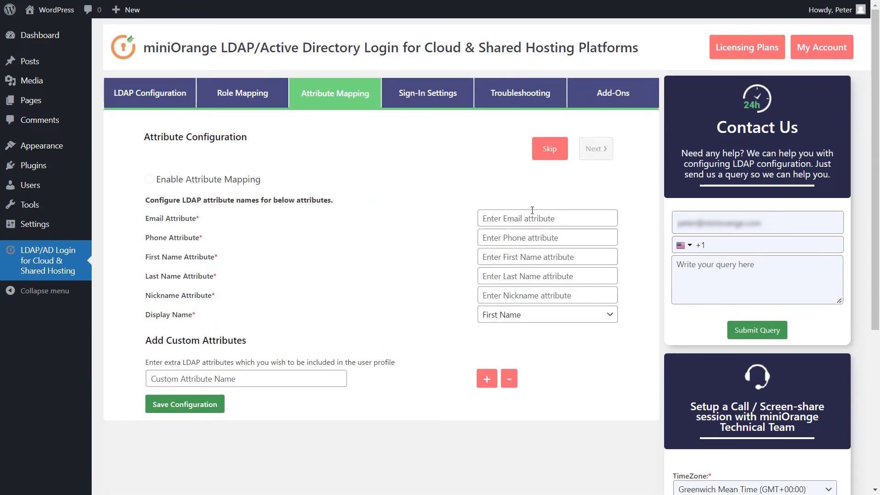
# - Map email to mail, phone to telephonenumber, first name givenname, last name sn, nickname displayname; display name First Name
pyautogui.click(516, 216)
pyautogui.write('mail')
pyautogui.click(504, 237)
pyautogui.write('telephonenumber')
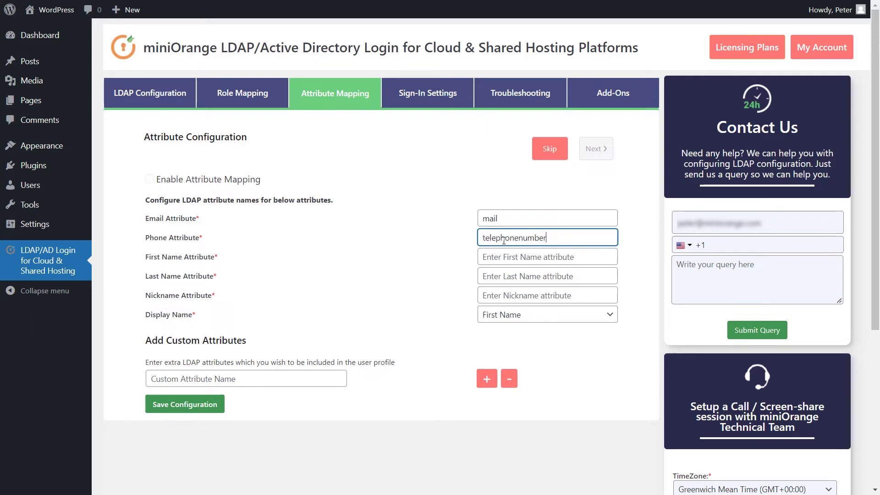
pyautogui.click(501, 255)
pyautogui.write('givenname')
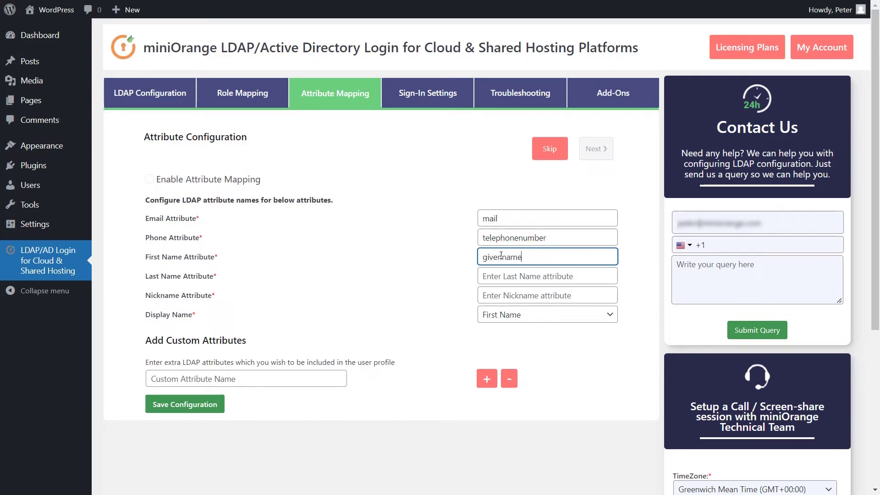
pyautogui.click(501, 275)
pyautogui.write('sn')
pyautogui.click(502, 291)
pyautogui.write('displayname')
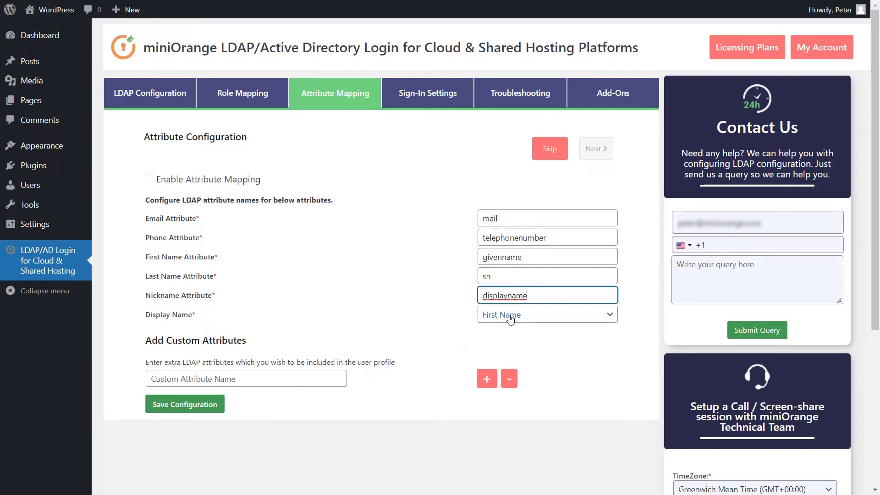
pyautogui.click(510, 316)
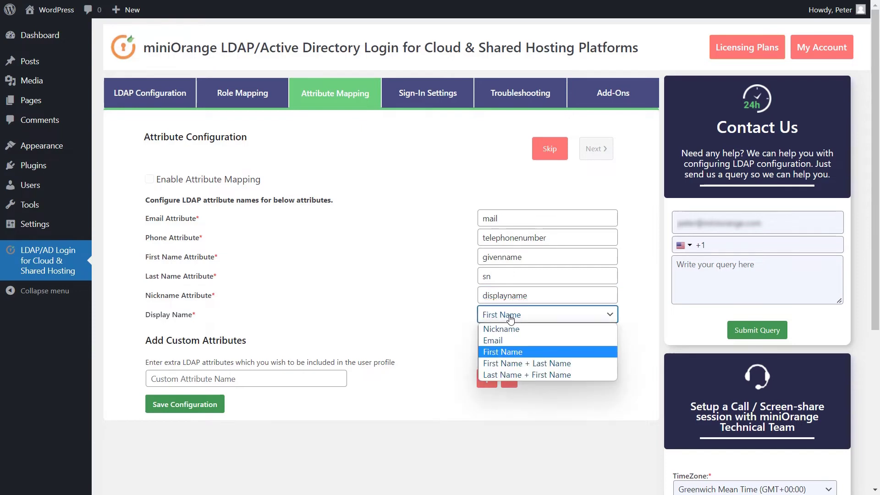
pyautogui.click(508, 352)
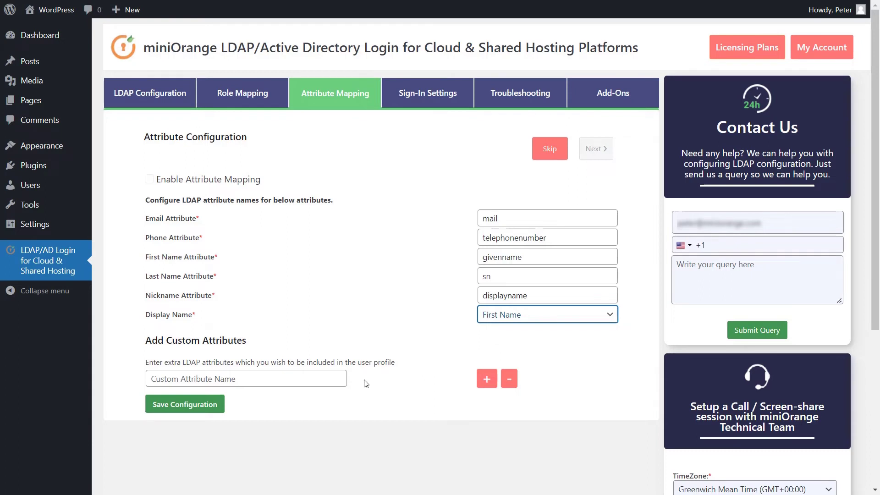
# - Add custom attributes Department and company, save the configuration, and enable attribute mapping
pyautogui.click(487, 379)
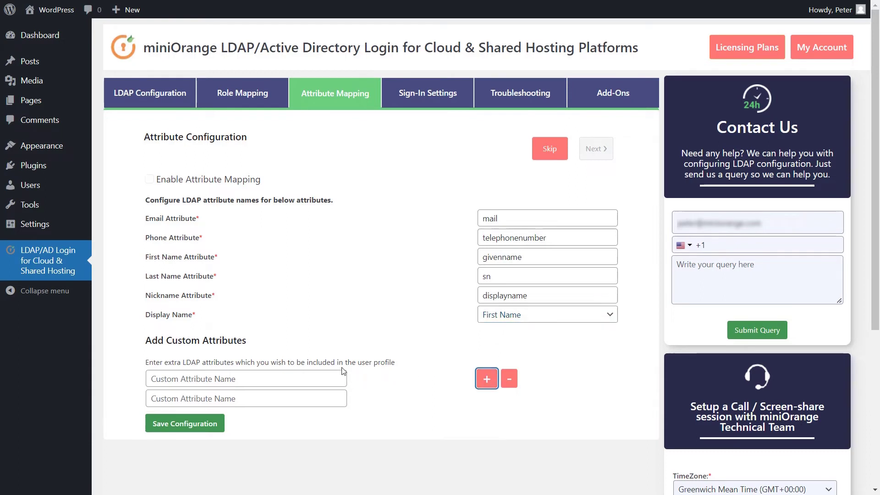
pyautogui.click(276, 380)
pyautogui.write('De')
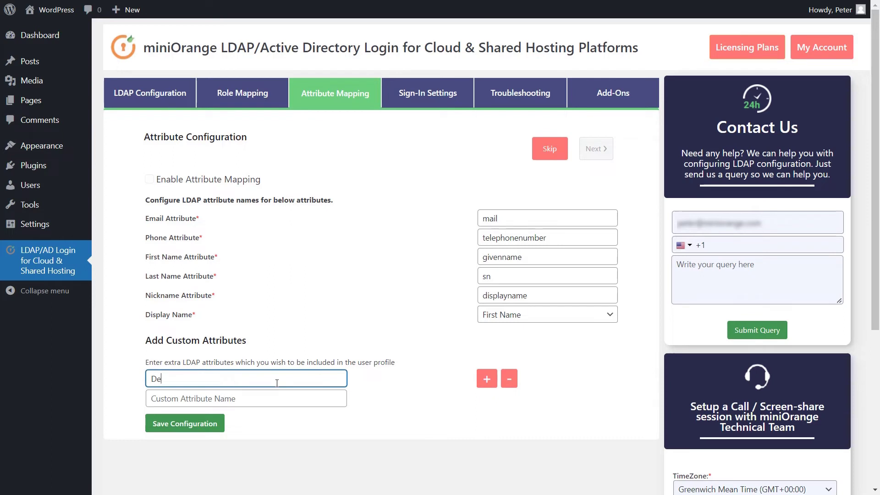
pyautogui.write('partment')
pyautogui.click(215, 397)
pyautogui.write('company')
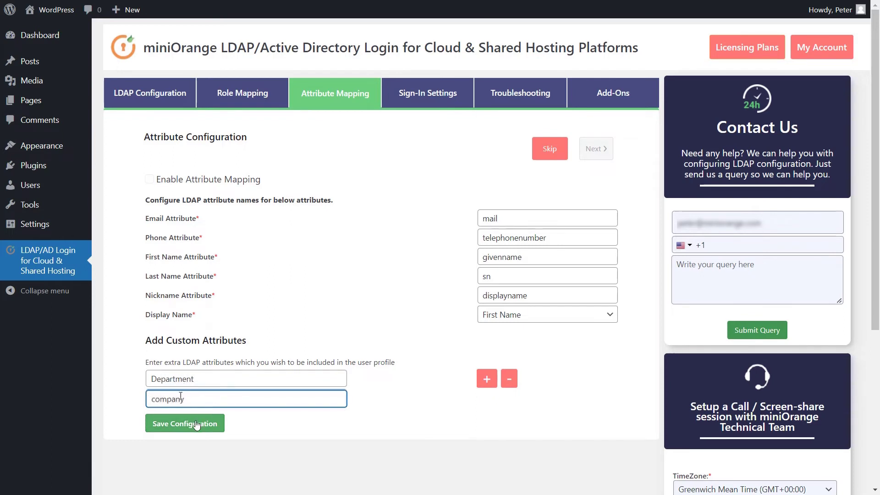
pyautogui.click(196, 425)
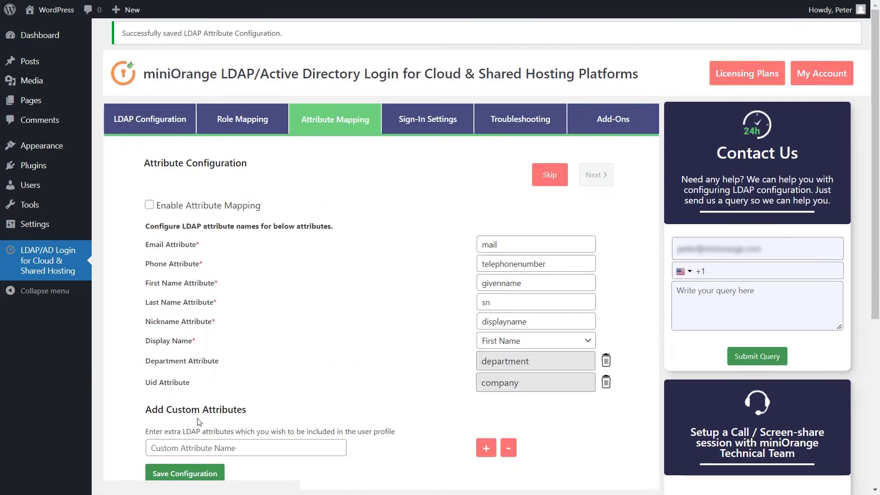
pyautogui.click(150, 205)
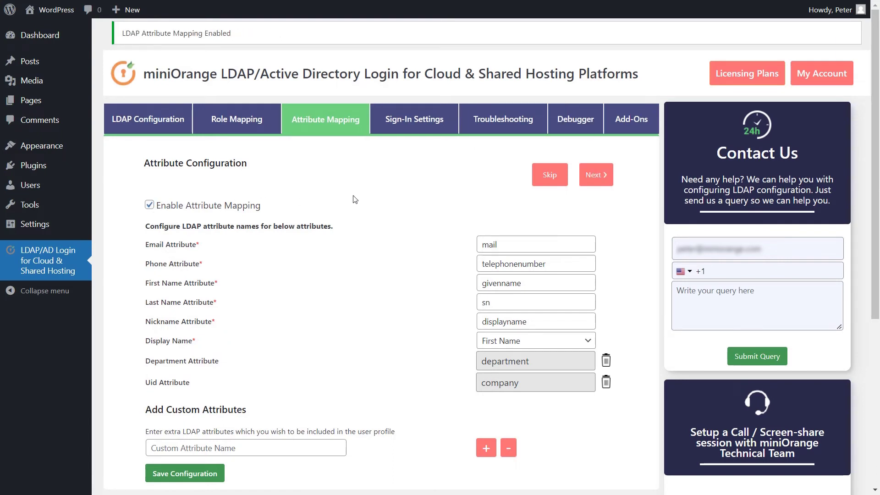
# - Enable LDAP login, redirect to the Home Page after authentication, and protect all website content by login
pyautogui.click(590, 173)
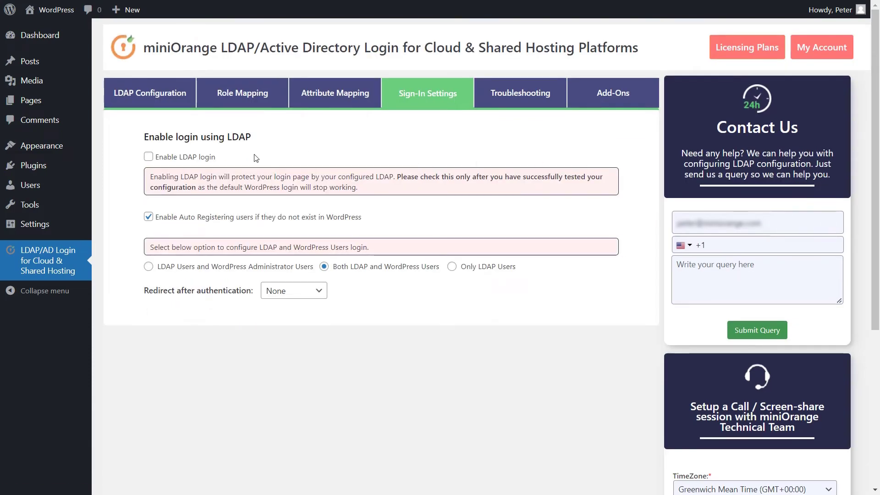
pyautogui.click(149, 156)
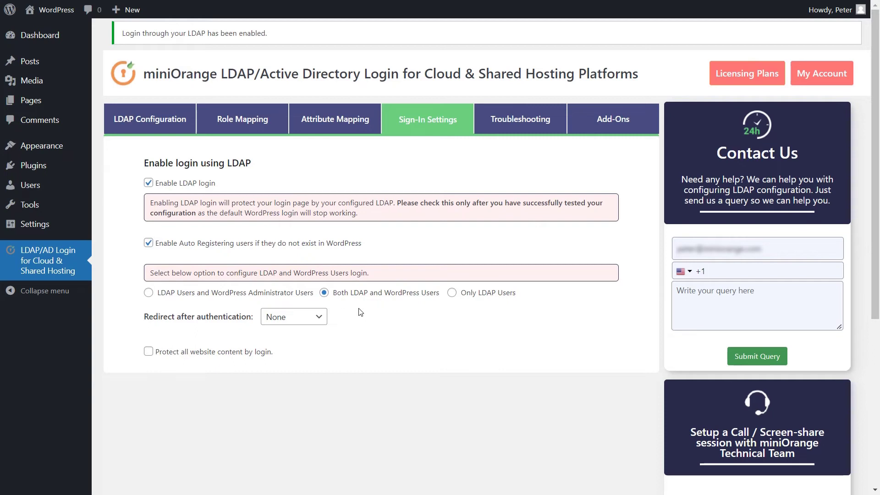
pyautogui.click(304, 319)
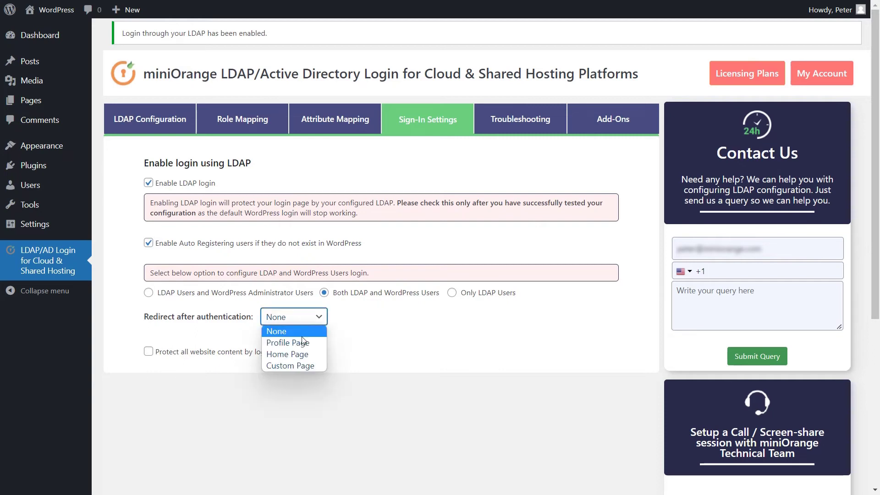
pyautogui.click(298, 361)
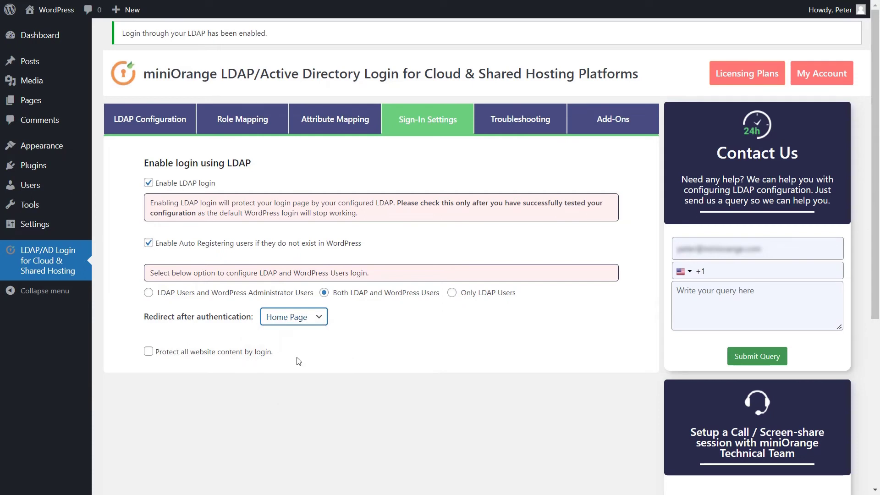
pyautogui.click(148, 352)
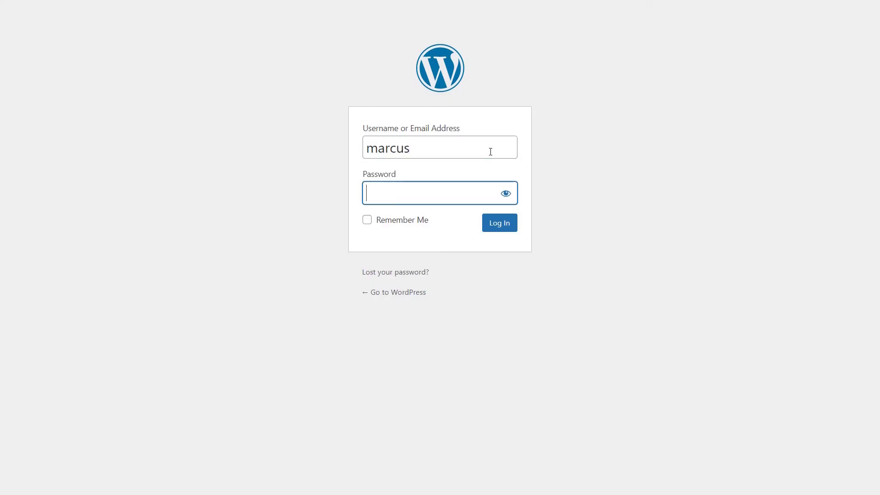
pyautogui.write('•••••••••')
pyautogui.click(504, 226)
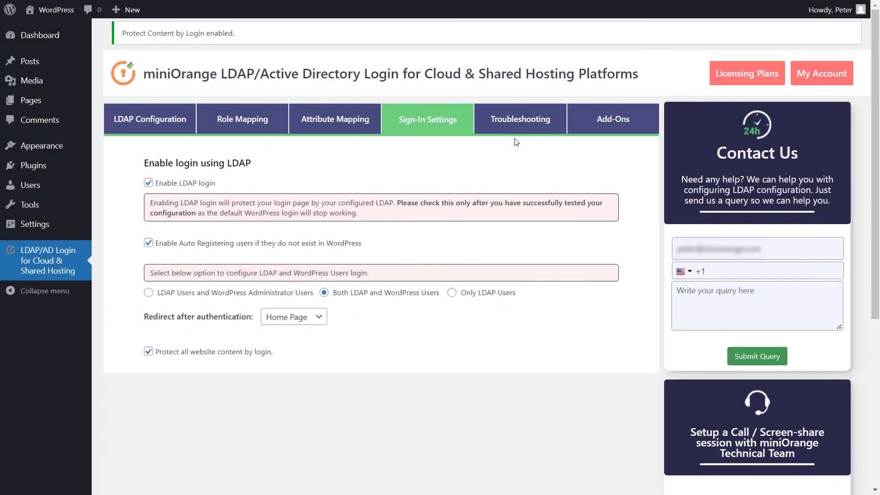
# - Go to the Troubleshooting tab, look over its FAQs, and switch Enable Debugger Mode on
pyautogui.click(529, 132)
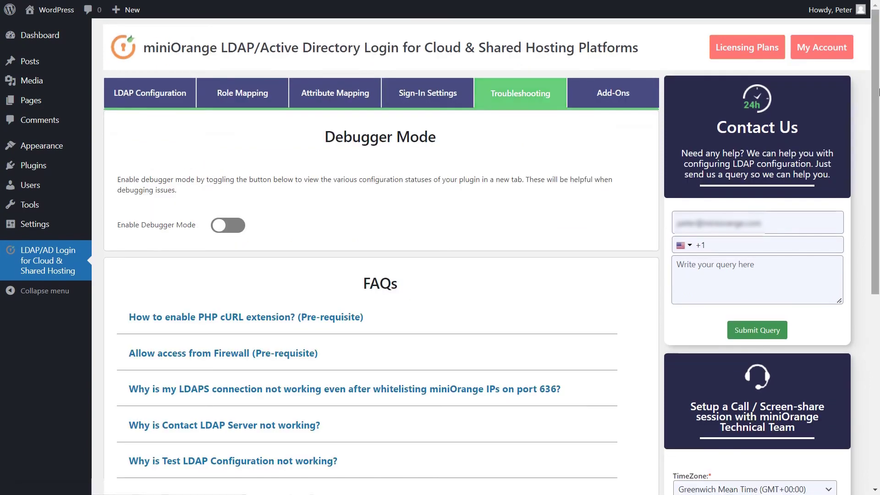
pyautogui.moveTo(878, 70); pyautogui.dragTo(878, 207)
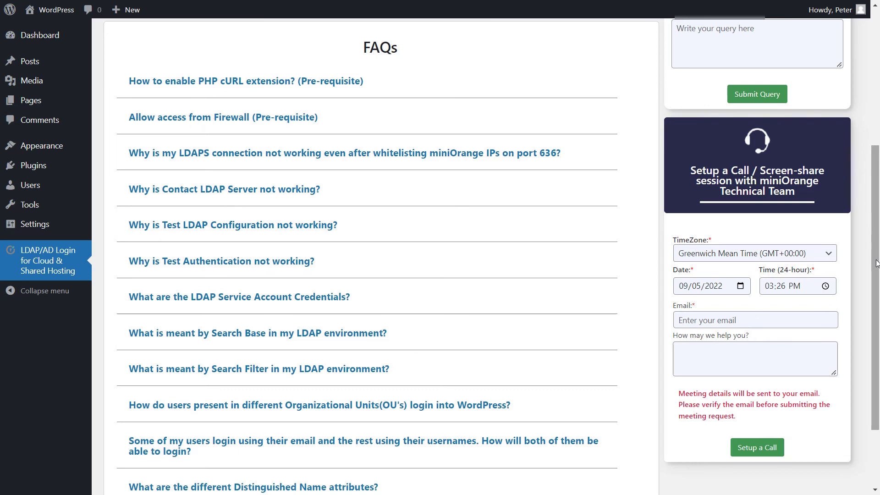
pyautogui.moveTo(877, 263); pyautogui.dragTo(876, 129)
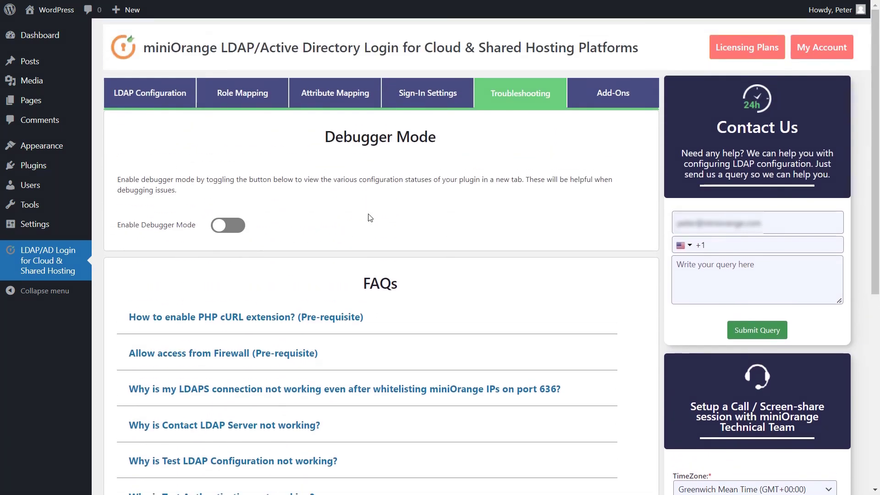
pyautogui.click(225, 232)
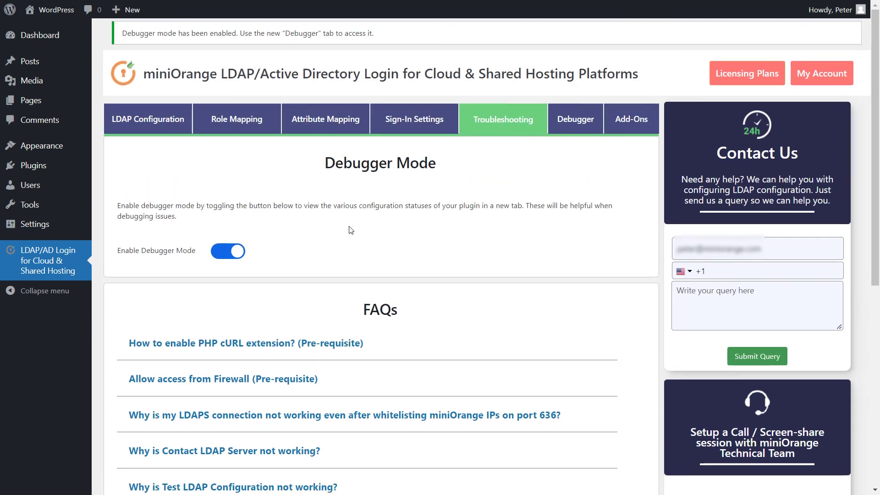
# - Review the configuration statuses in the new Debugger tab's status report
pyautogui.click(575, 120)
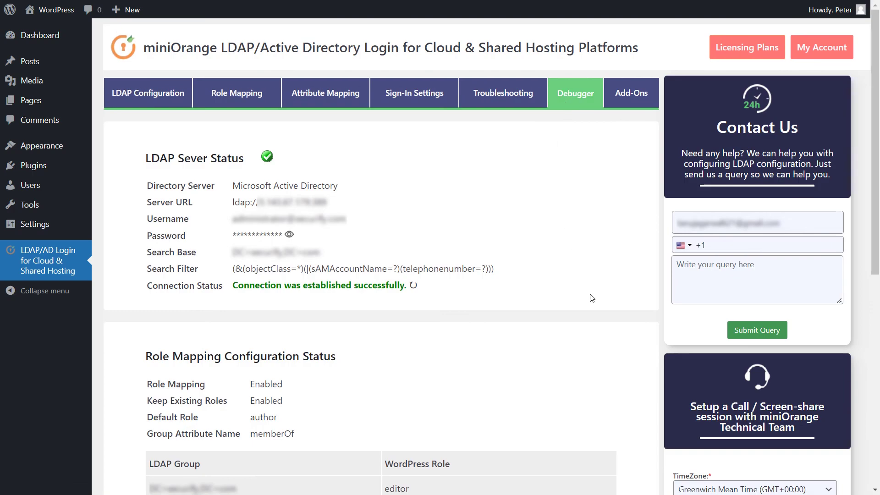
pyautogui.scroll(-6, 591, 298)
pyautogui.scroll(-2, 591, 297)
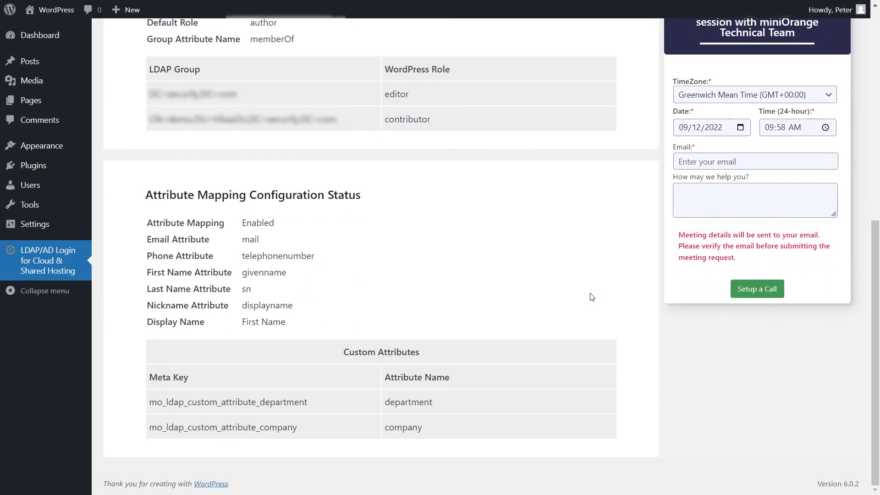
pyautogui.scroll(9, 591, 297)
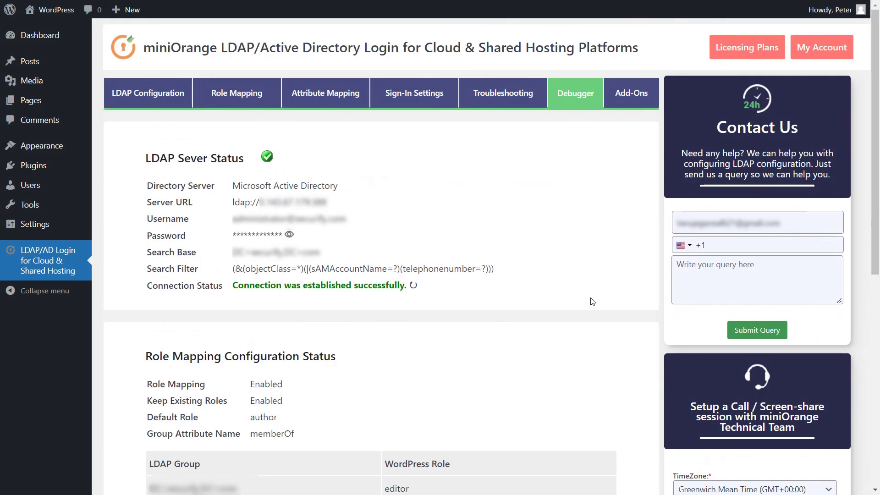
# - Browse the Add-Ons list, such as Auto Login (SSO), then bring up Licensing Plans
pyautogui.click(633, 99)
pyautogui.moveTo(876, 27); pyautogui.dragTo(879, 291)
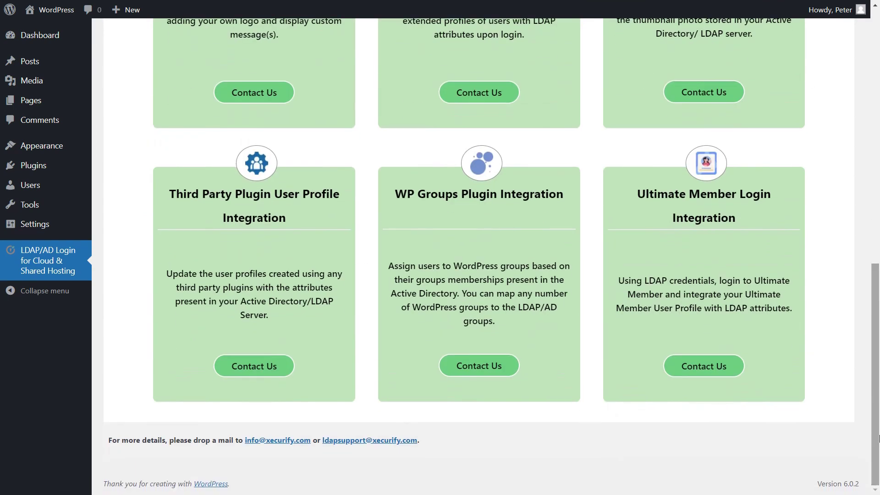
pyautogui.press('Home')
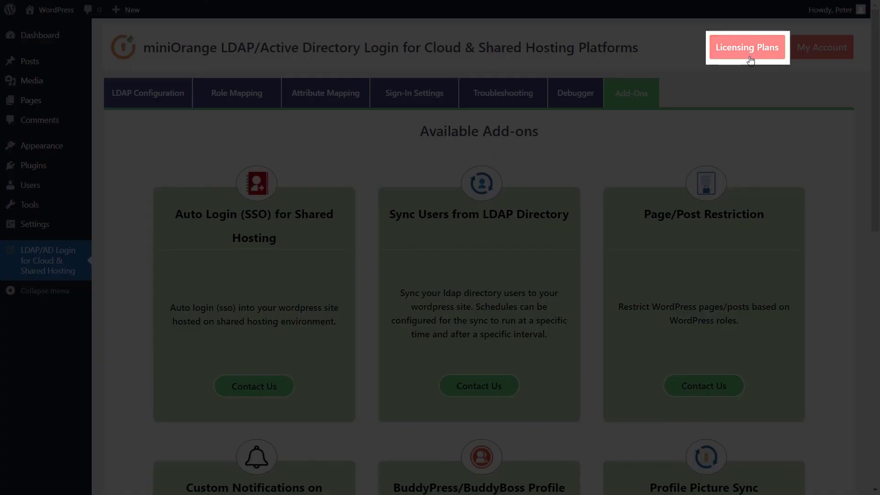
pyautogui.click(751, 59)
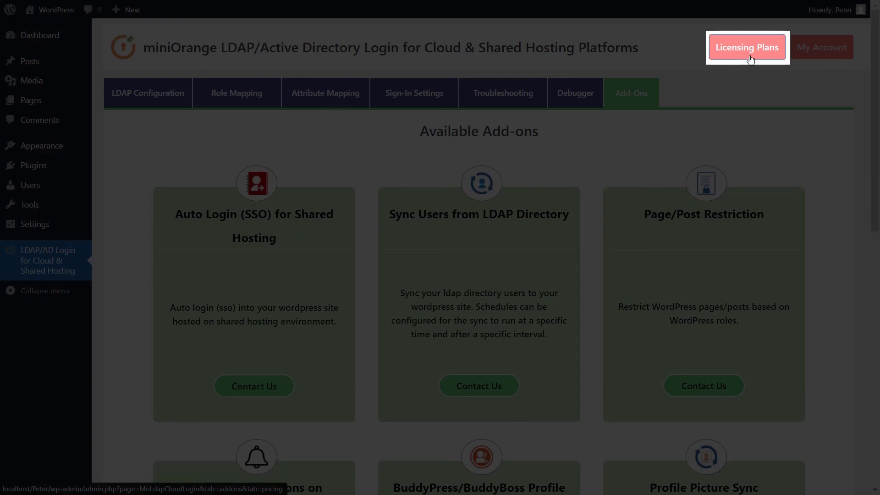